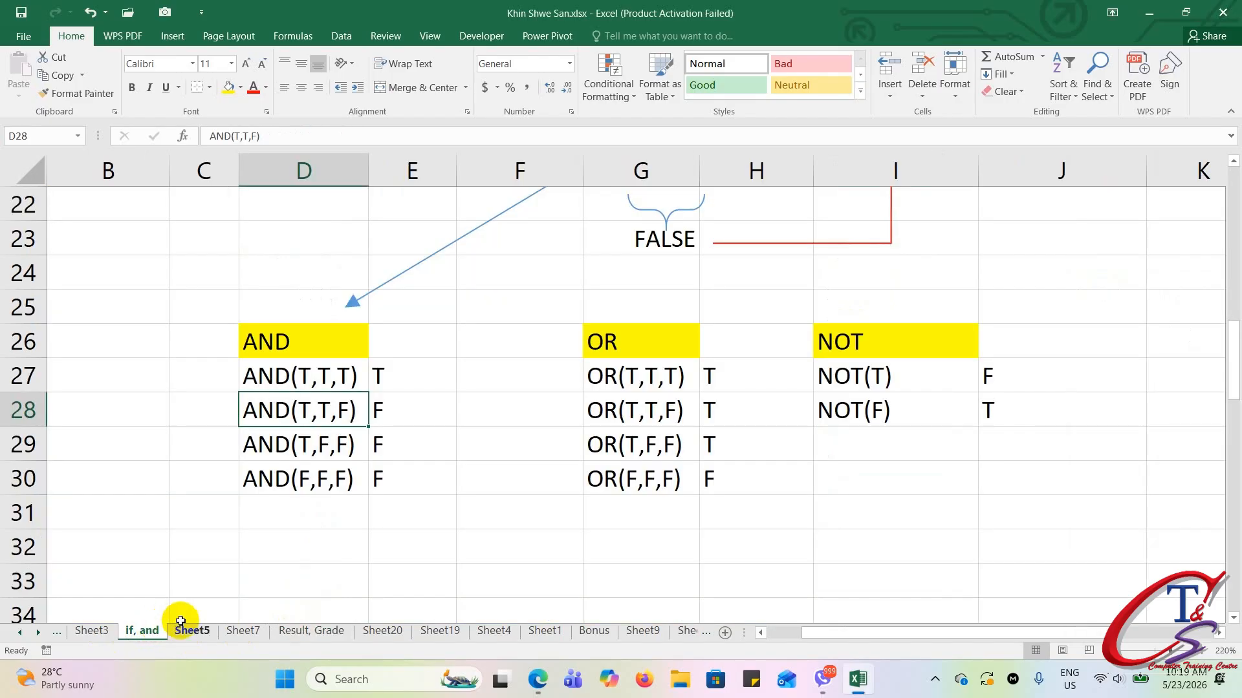
Clear the existing grade formulas from M2:M8 in the Grade column of the Result, Grade sheet
{"action": "scroll", "coordinate": [531, 446], "scroll_direction": "up", "scroll_amount": 2}
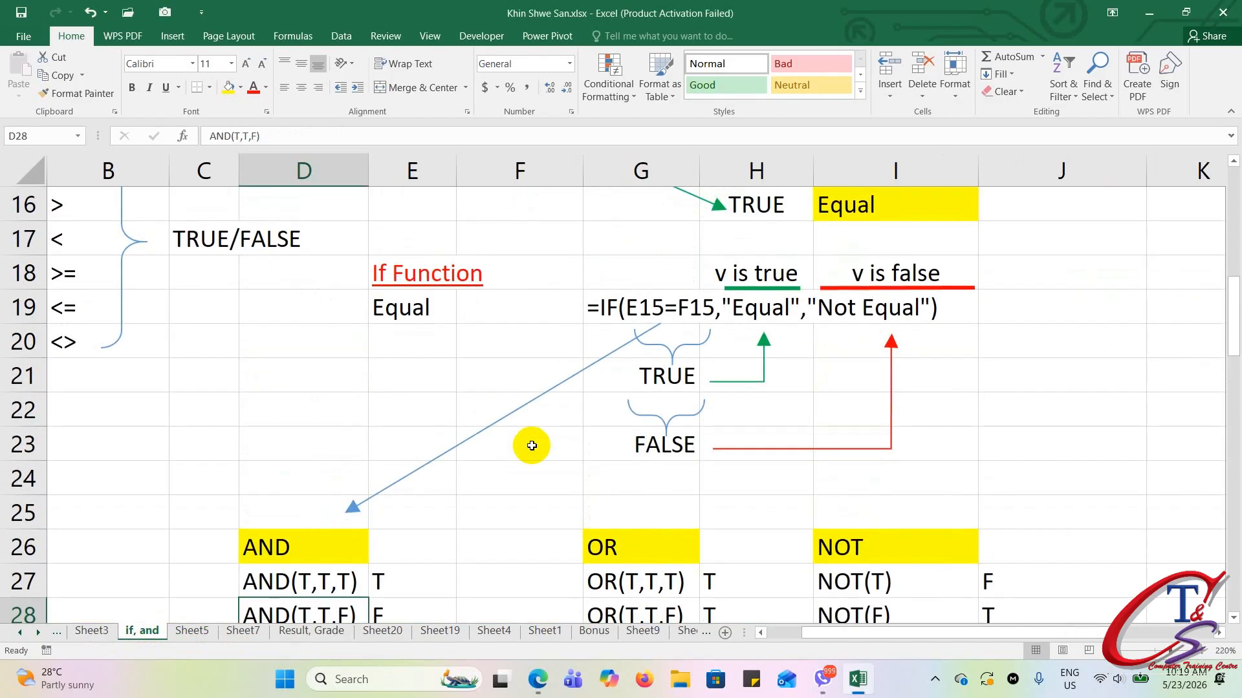
{"action": "left_click", "coordinate": [509, 363]}
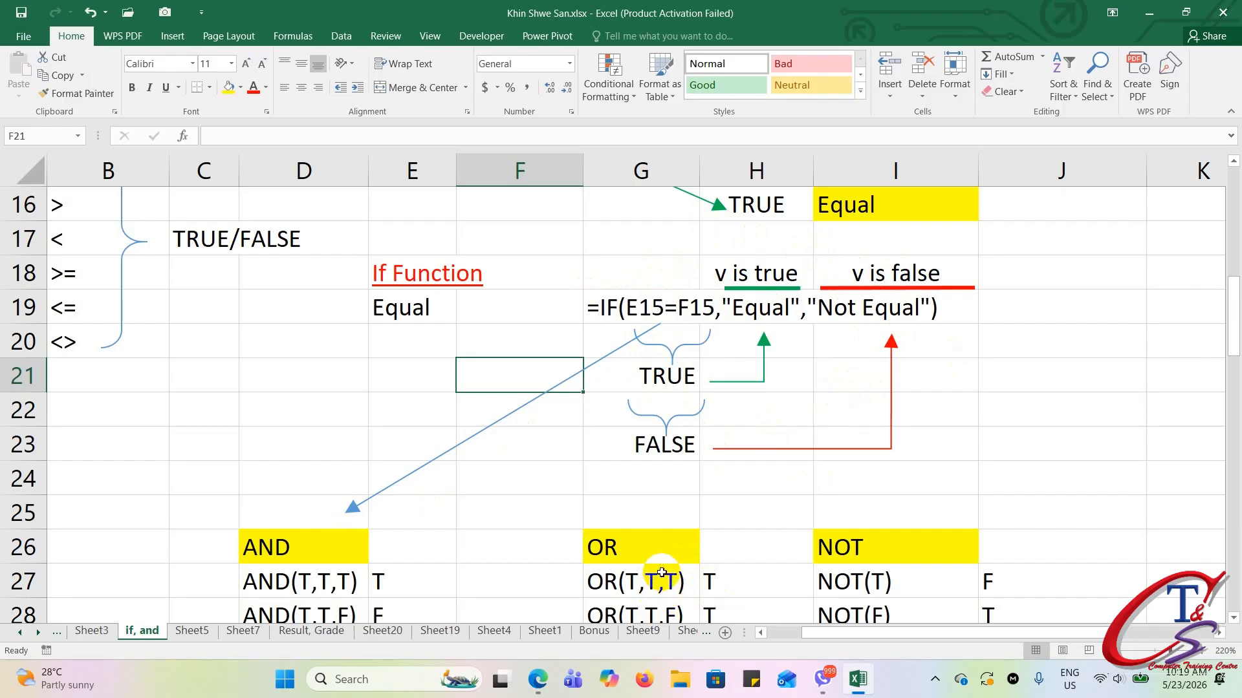
{"action": "scroll", "coordinate": [661, 573], "scroll_direction": "down", "scroll_amount": 1}
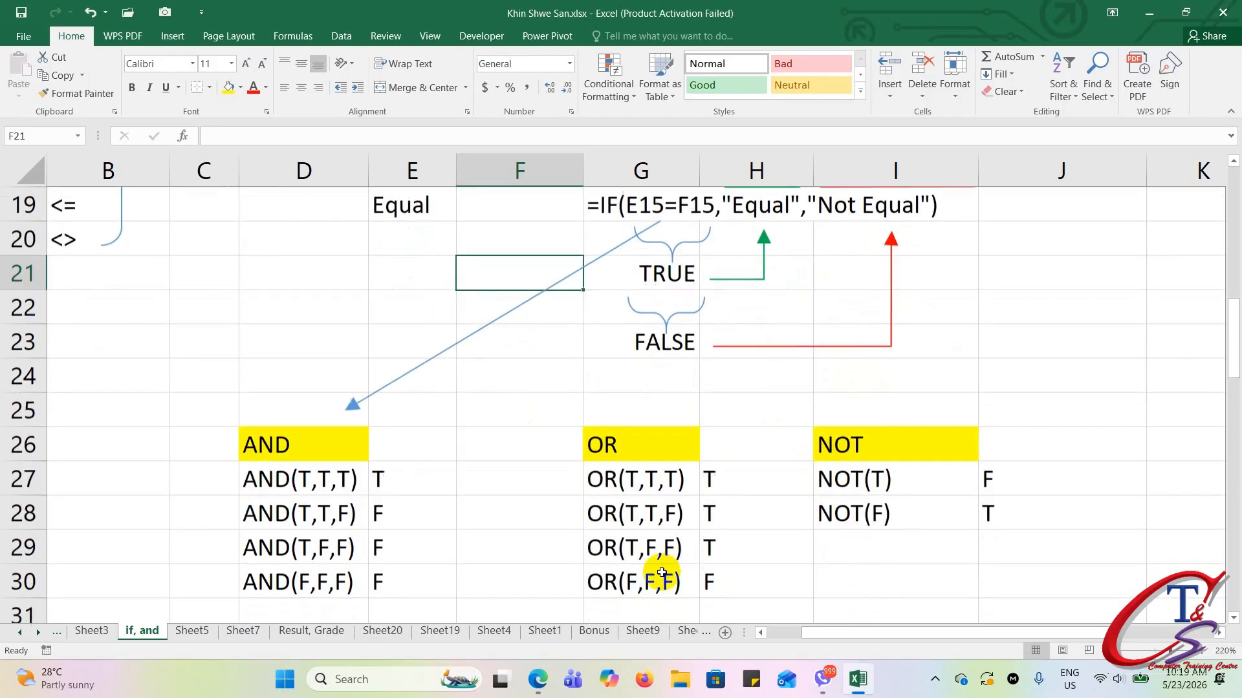
{"action": "left_click", "coordinate": [344, 632]}
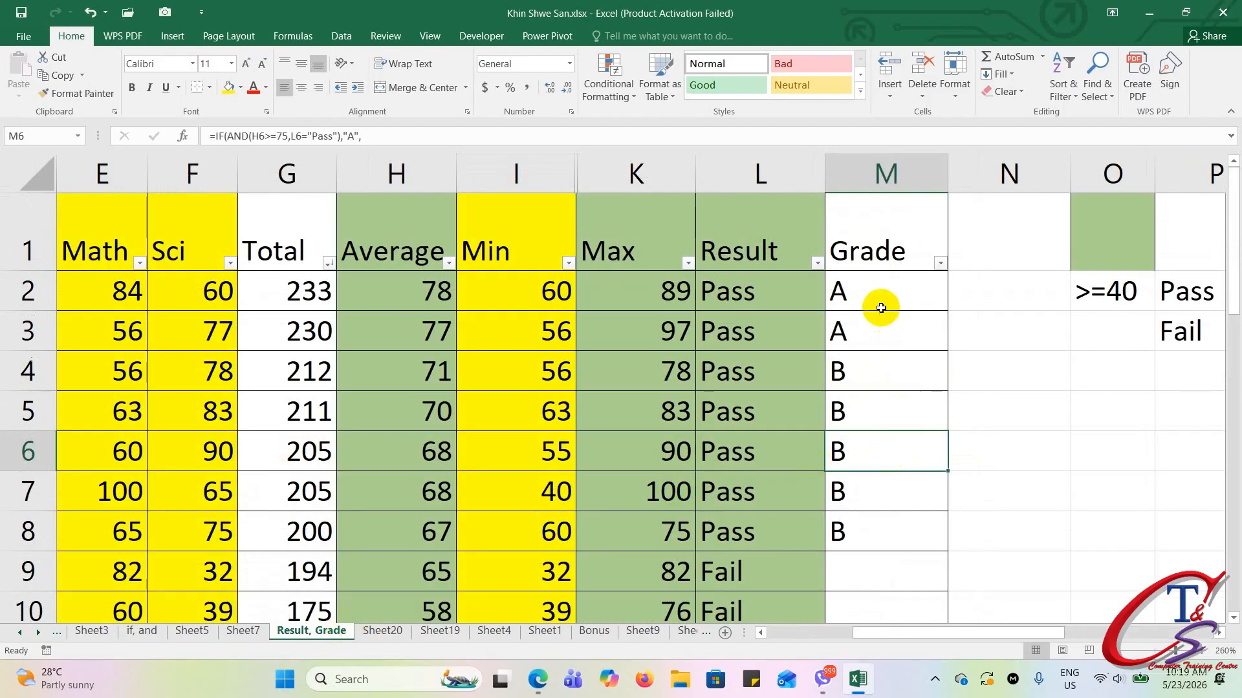
{"action": "left_click_drag", "start_coordinate": [881, 308], "coordinate": [895, 546]}
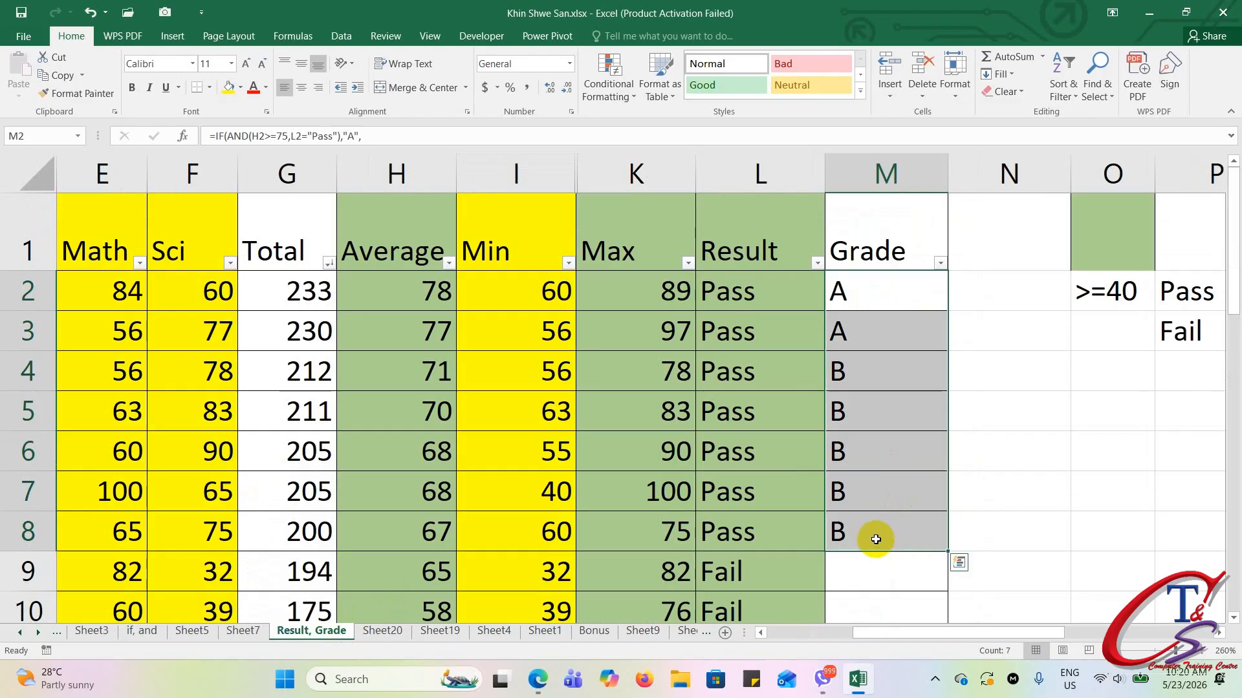
{"action": "key", "text": "Delete"}
{"action": "left_click", "coordinate": [877, 369]}
{"action": "left_click", "coordinate": [877, 296]}
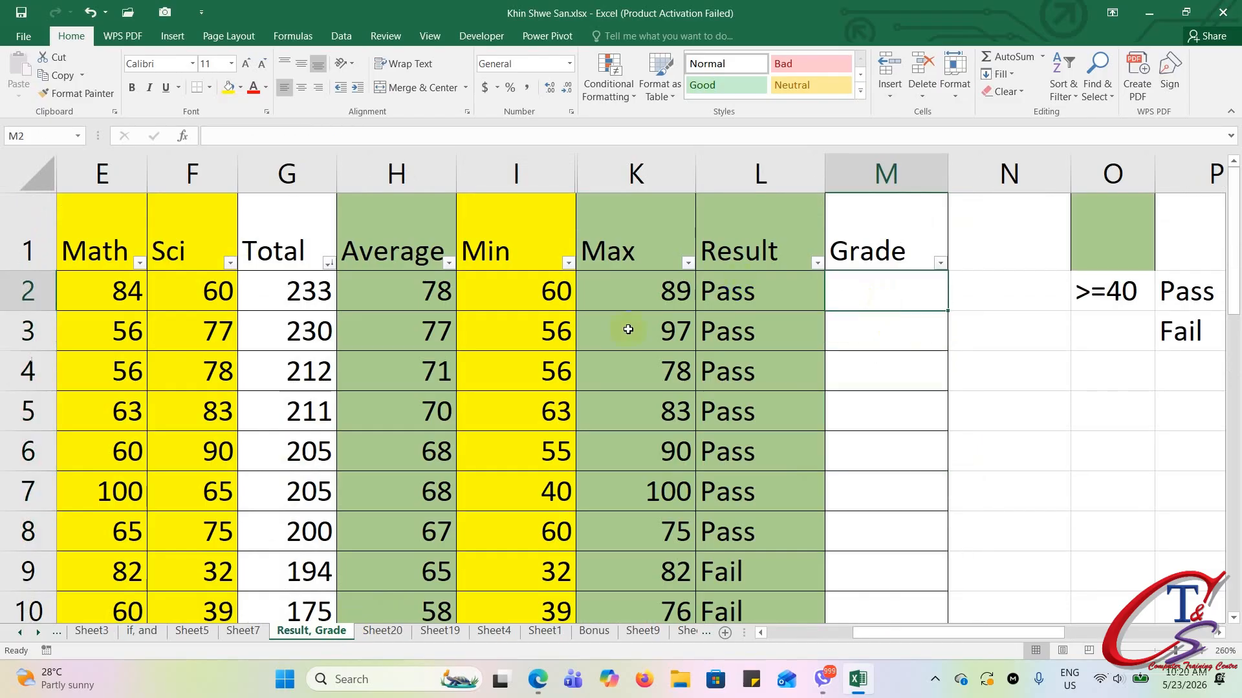
{"action": "left_click_drag", "start_coordinate": [925, 638], "coordinate": [880, 635]}
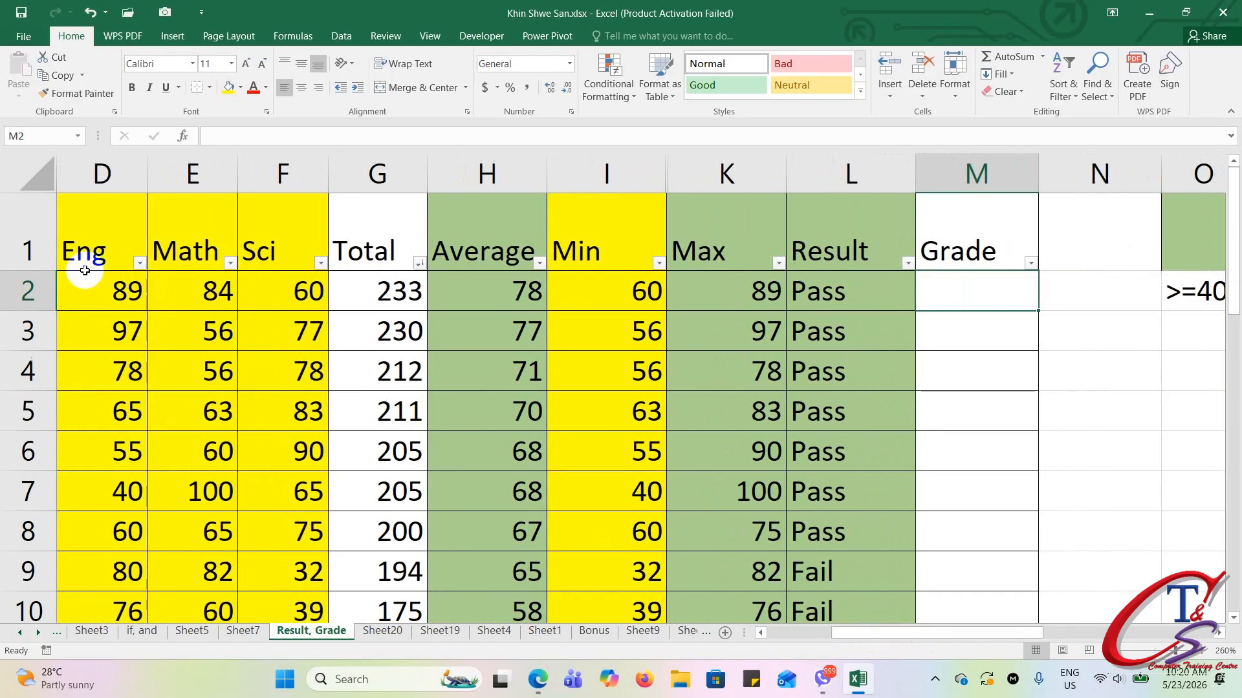
{"action": "left_click_drag", "start_coordinate": [85, 273], "coordinate": [304, 291]}
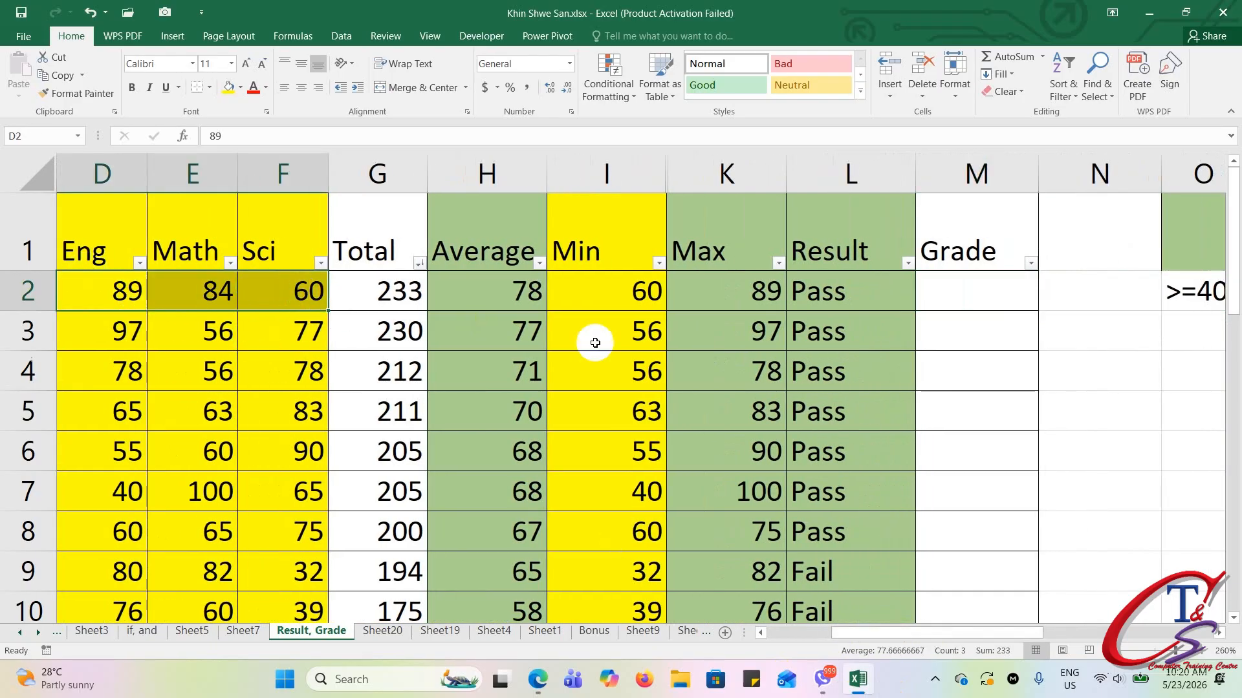
{"action": "left_click", "coordinate": [811, 305]}
{"action": "left_click", "coordinate": [820, 329]}
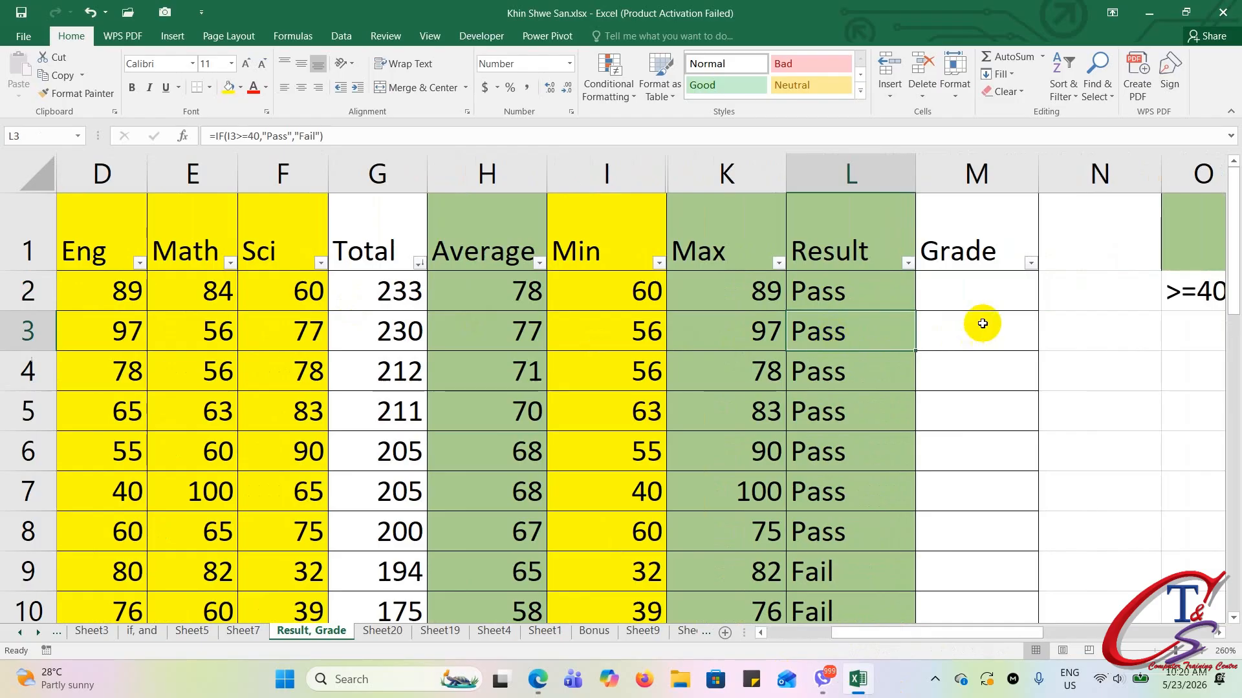
{"action": "left_click", "coordinate": [975, 305]}
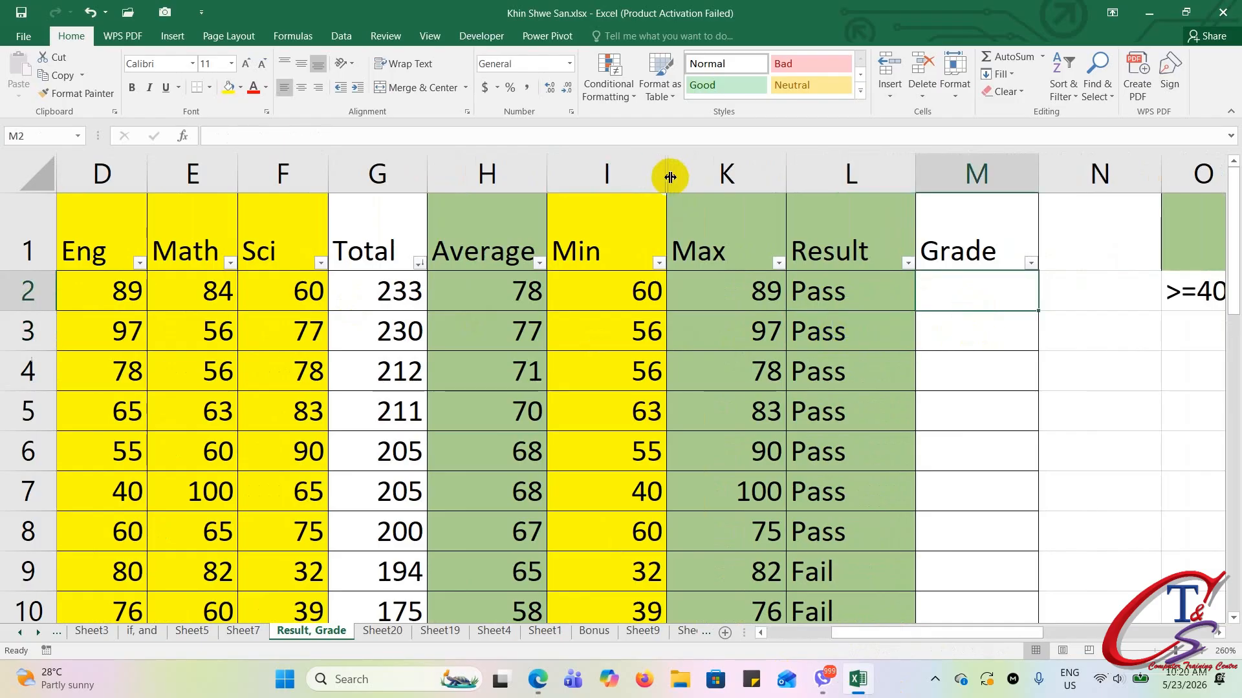
Narrow the Min, Total, Max and Result columns so they fit closely around their contents
{"action": "left_click_drag", "start_coordinate": [666, 177], "coordinate": [623, 183]}
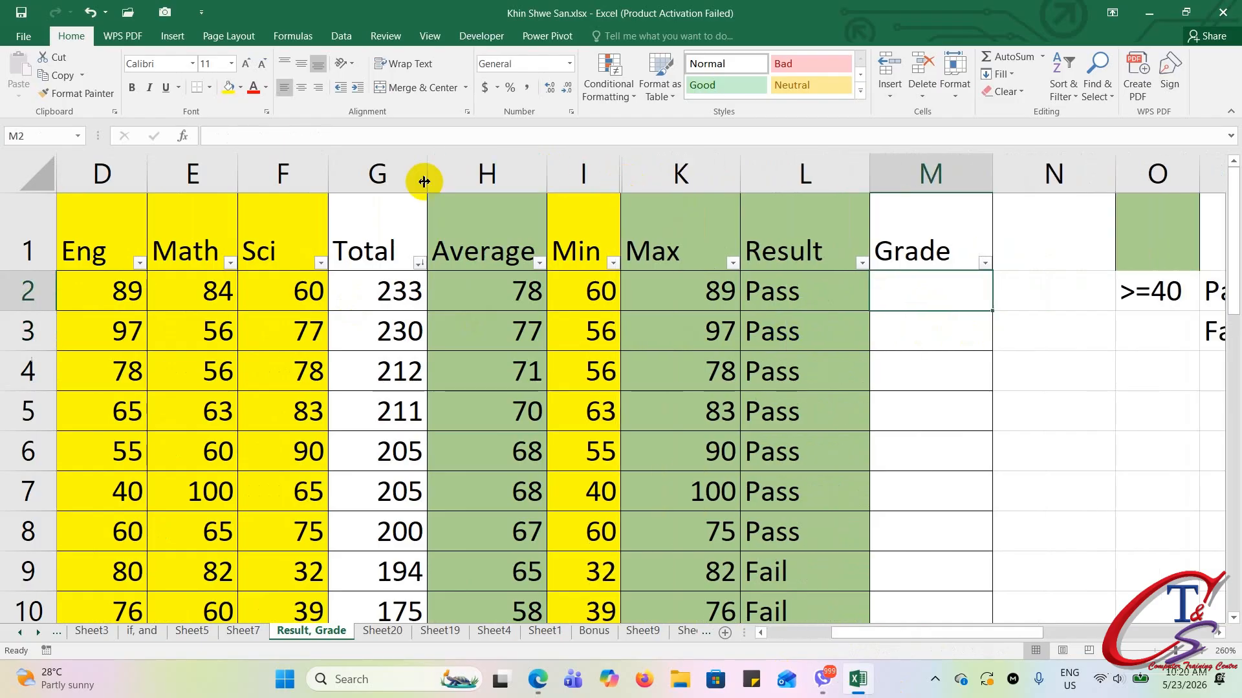
{"action": "left_click_drag", "start_coordinate": [425, 178], "coordinate": [410, 178]}
{"action": "left_click_drag", "start_coordinate": [723, 187], "coordinate": [679, 186]}
{"action": "left_click_drag", "start_coordinate": [806, 184], "coordinate": [776, 184]}
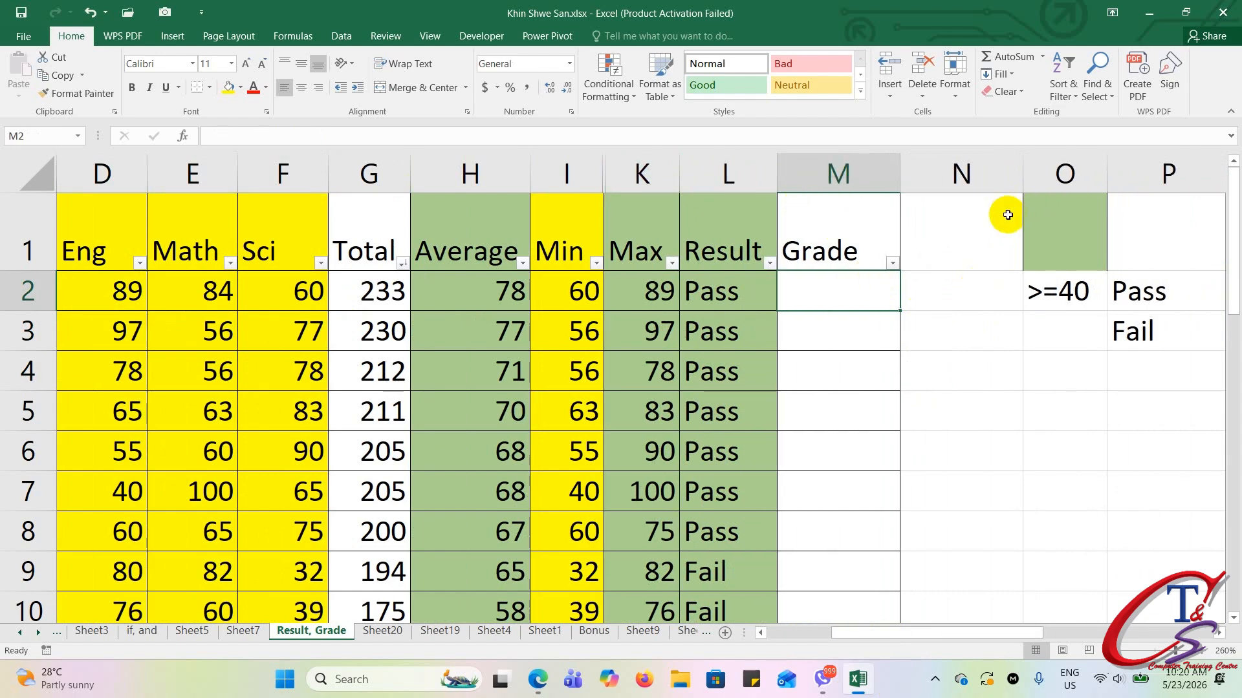
Delete the Fail entry in cell P3, next to the A, B, C grade list
{"action": "left_click_drag", "start_coordinate": [1001, 629], "coordinate": [1042, 626]}
{"action": "left_click", "coordinate": [1084, 291]}
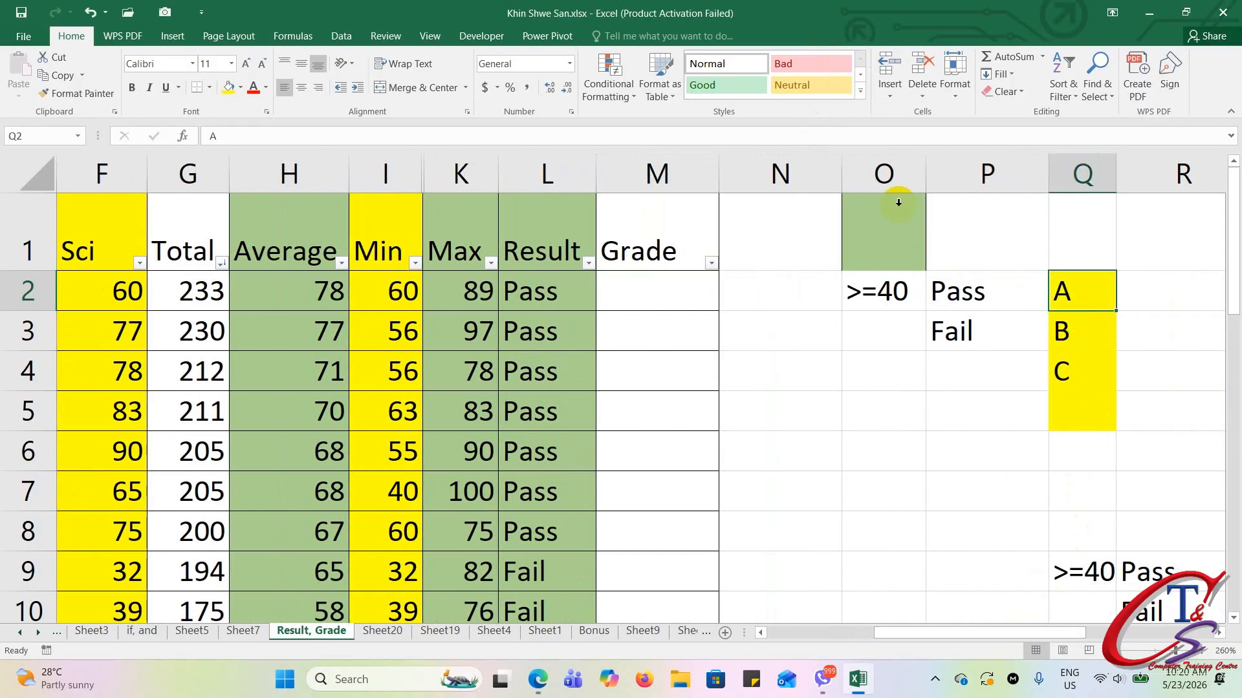
{"action": "left_click_drag", "start_coordinate": [826, 166], "coordinate": [931, 177]}
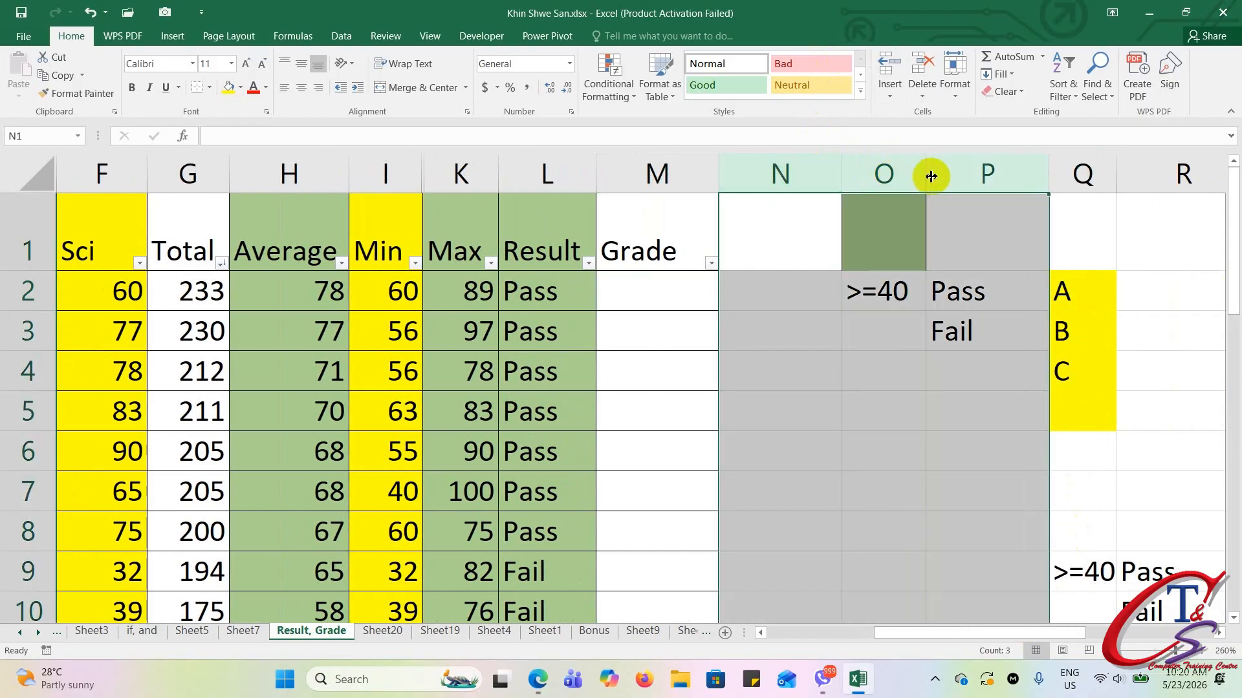
{"action": "left_click", "coordinate": [1063, 288]}
{"action": "left_click", "coordinate": [1064, 348]}
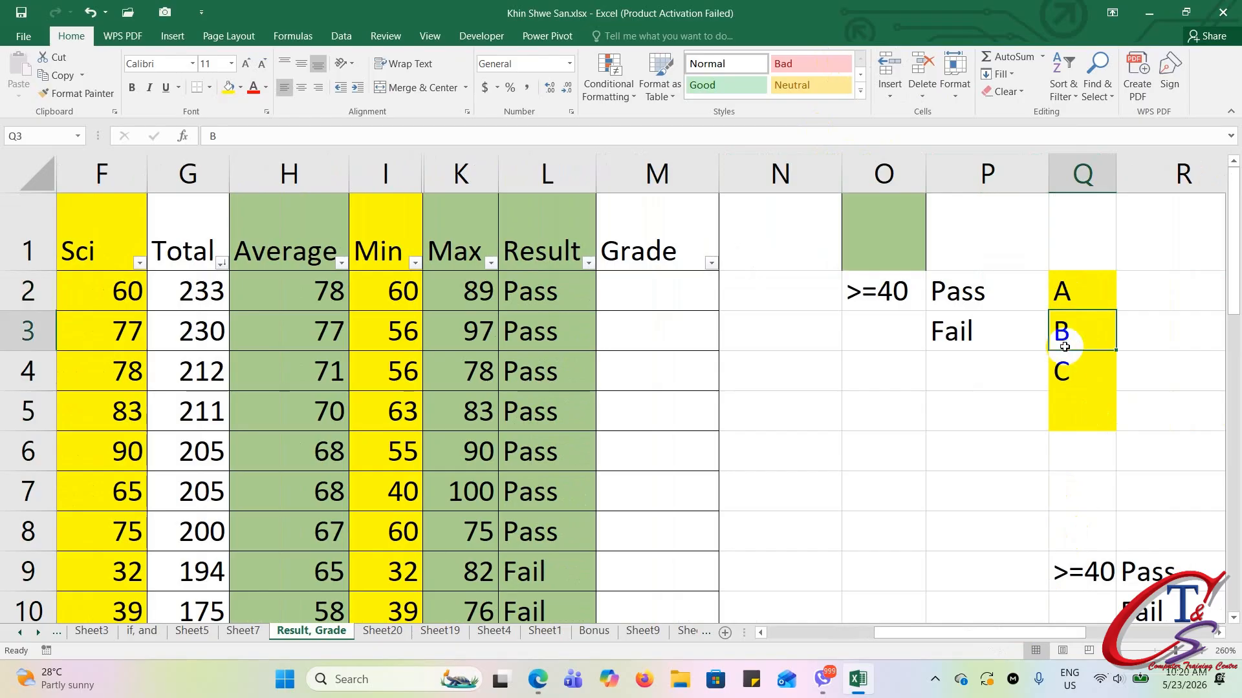
{"action": "left_click", "coordinate": [1068, 384]}
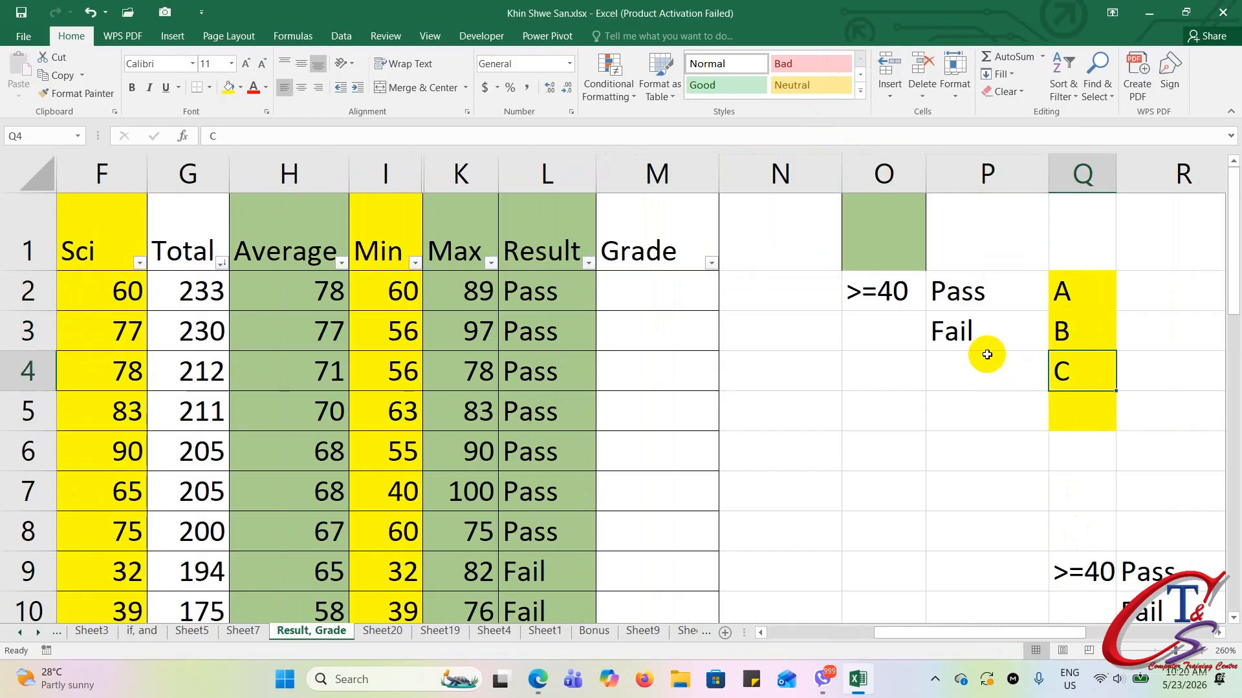
{"action": "left_click", "coordinate": [961, 335]}
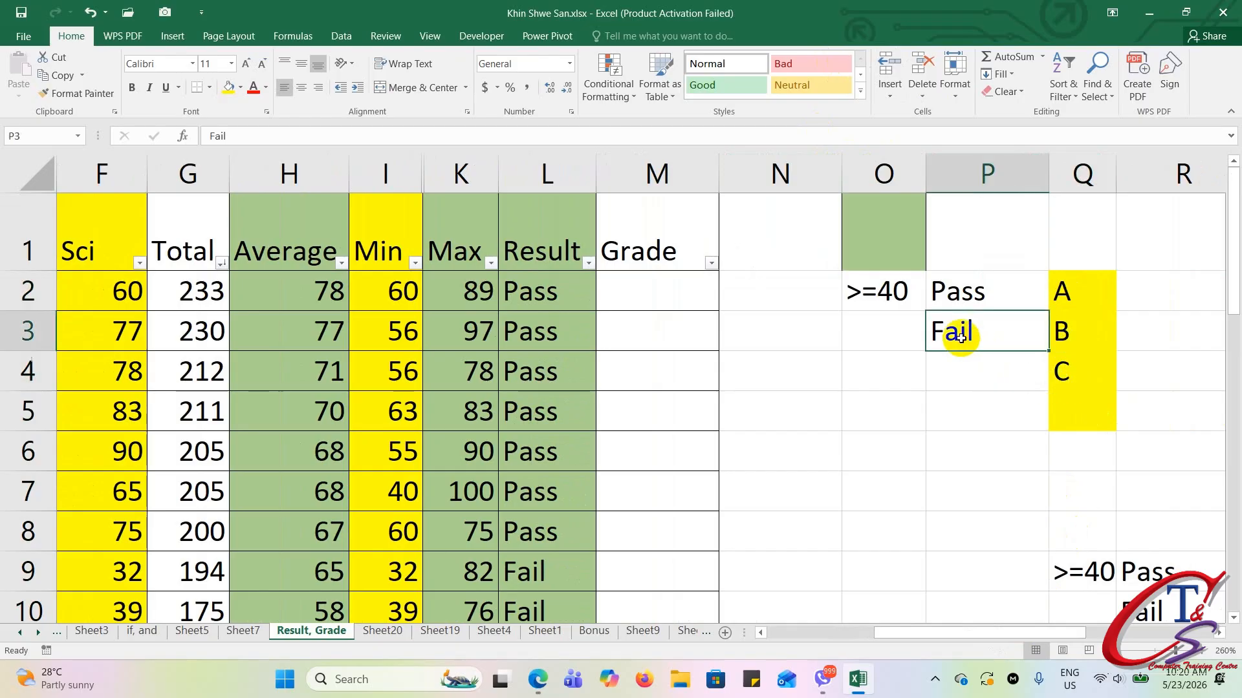
{"action": "key", "text": "Delete"}
Examine the grade letters in Q2:Q5 and the Result and Average formulas in row 2 that the Grade cell M2 depends on
{"action": "left_click", "coordinate": [1060, 430]}
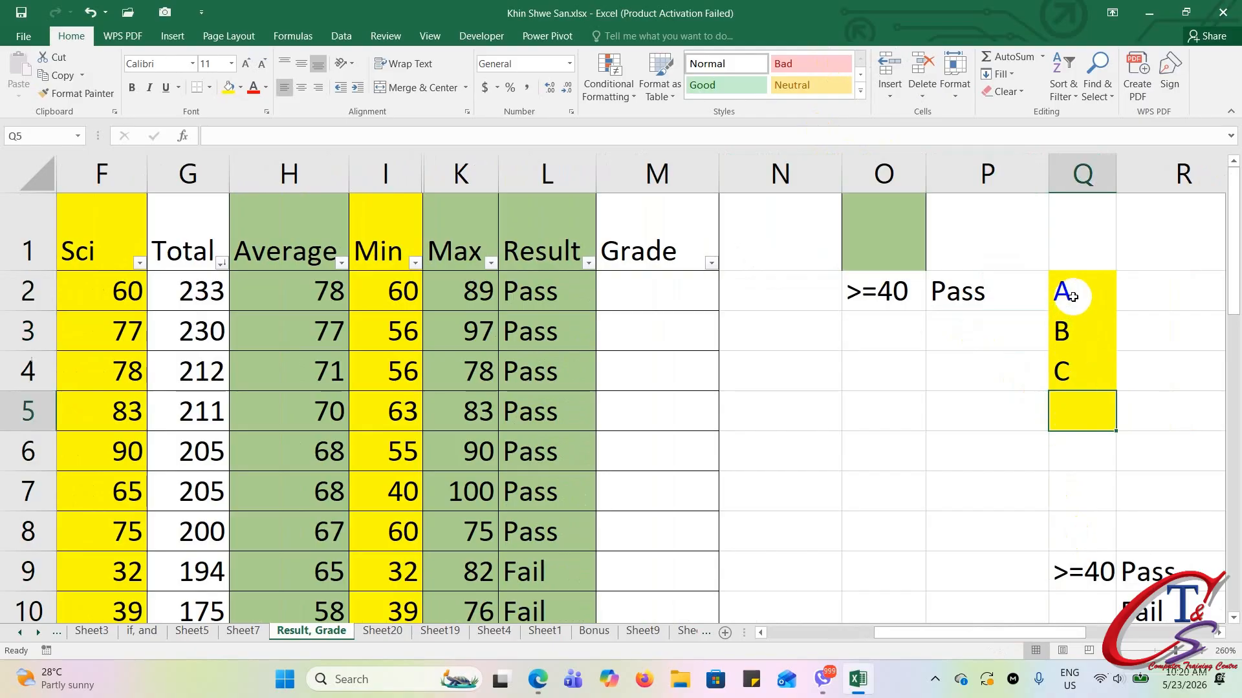
{"action": "left_click_drag", "start_coordinate": [1073, 297], "coordinate": [1066, 402]}
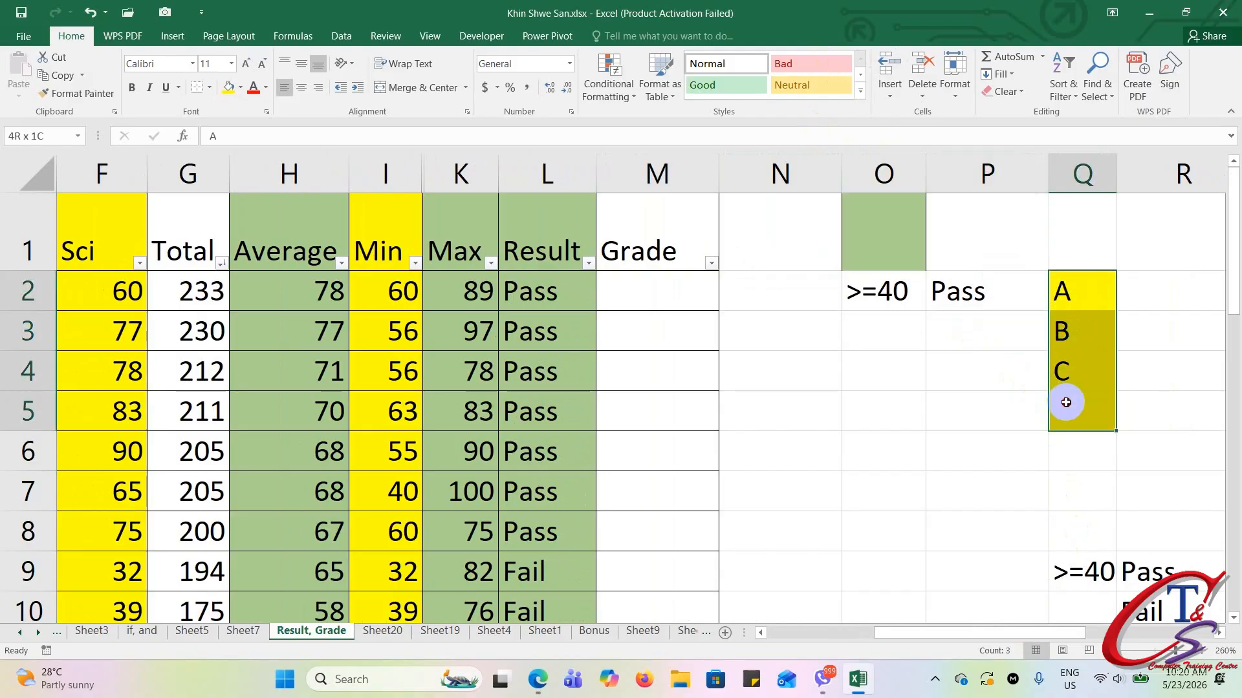
{"action": "left_click", "coordinate": [1066, 402]}
{"action": "left_click", "coordinate": [1070, 288]}
{"action": "left_click", "coordinate": [1078, 326]}
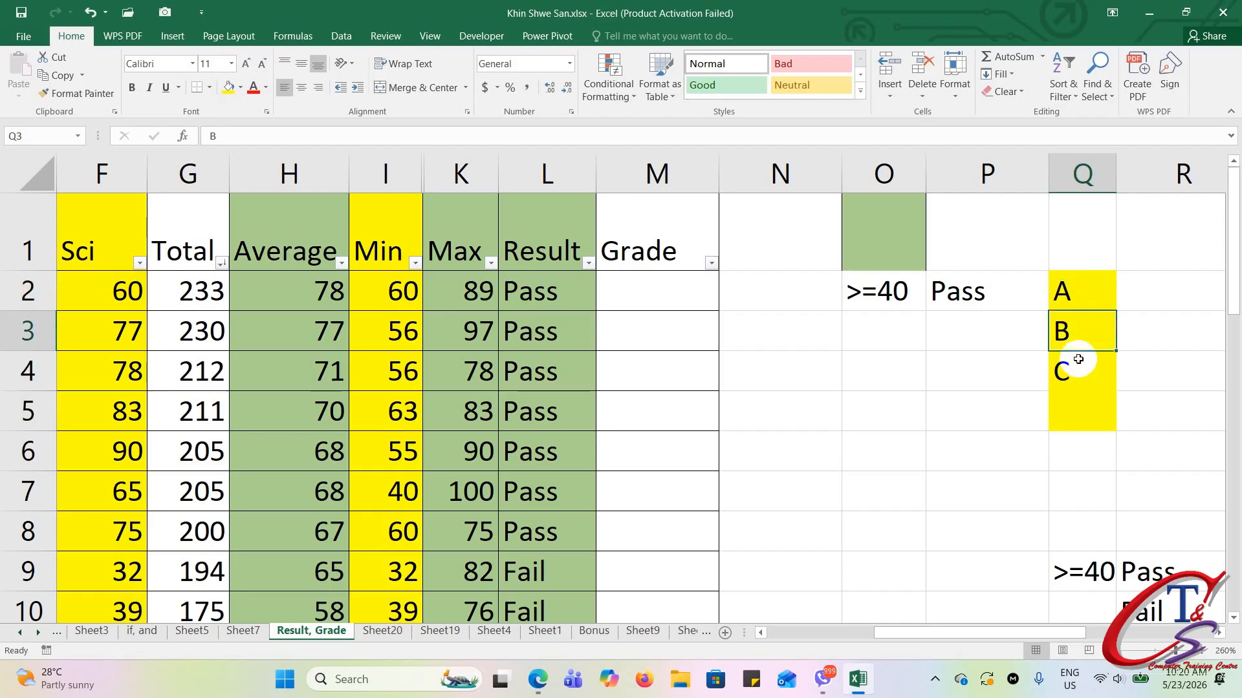
{"action": "left_click", "coordinate": [1078, 361]}
{"action": "left_click", "coordinate": [641, 289]}
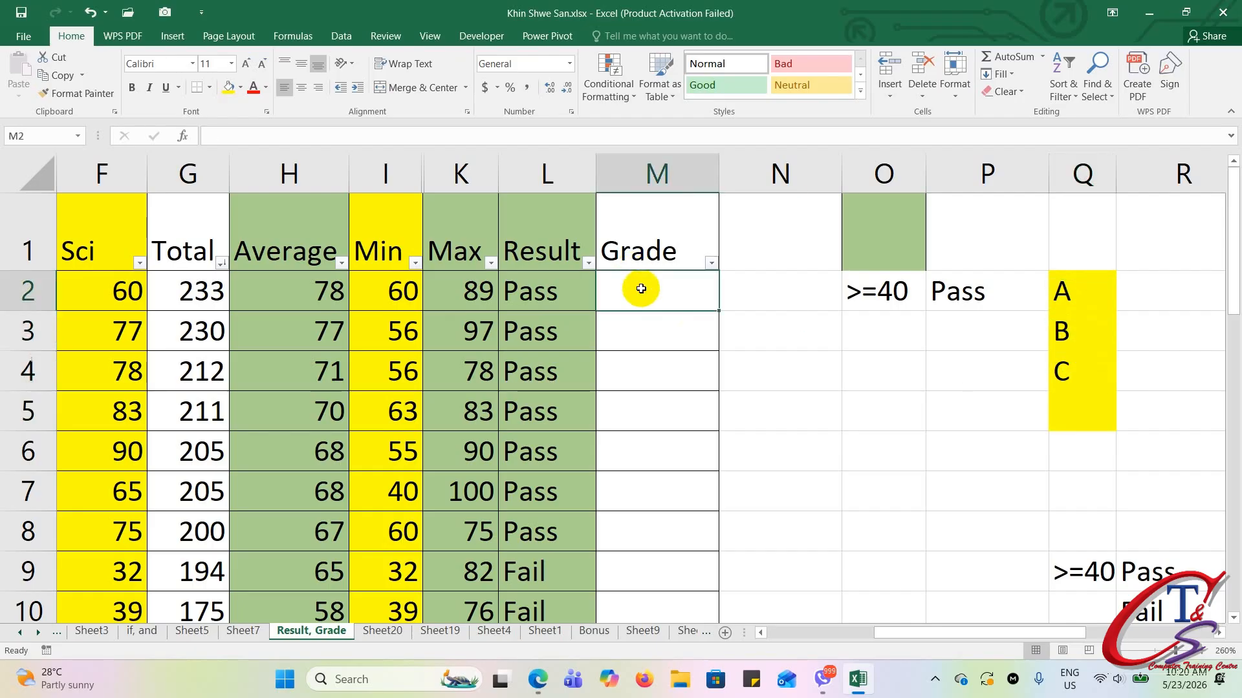
{"action": "left_click", "coordinate": [540, 283]}
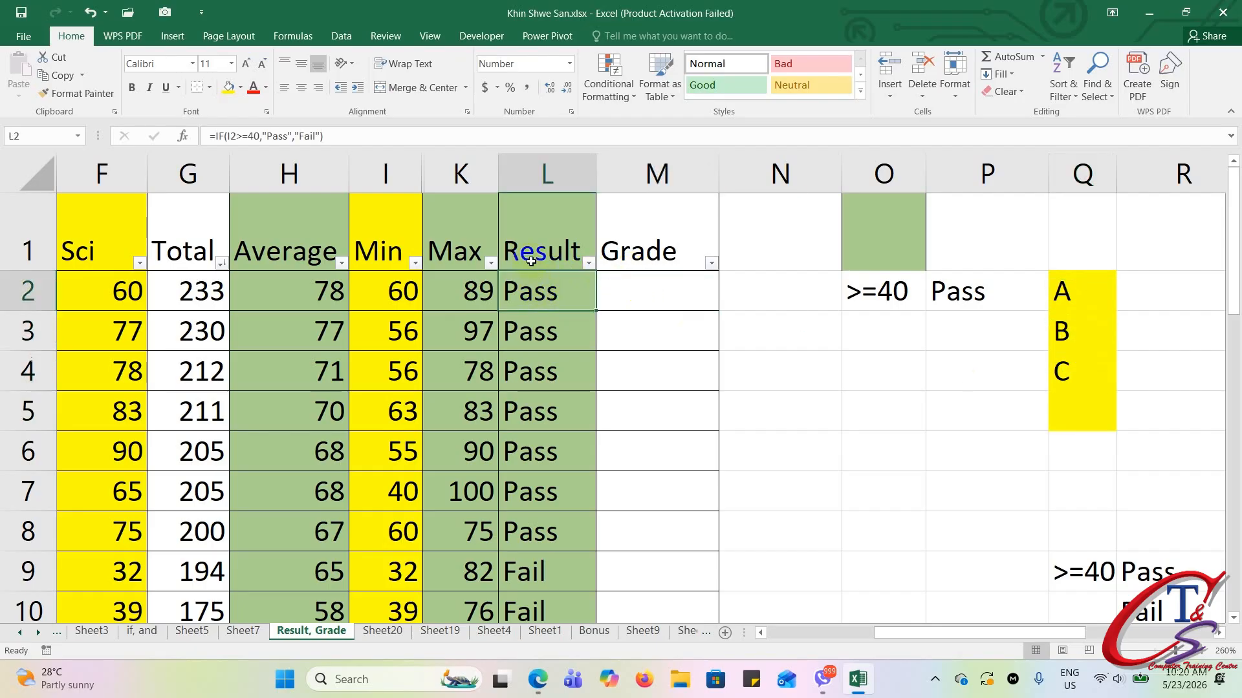
{"action": "left_click", "coordinate": [632, 294]}
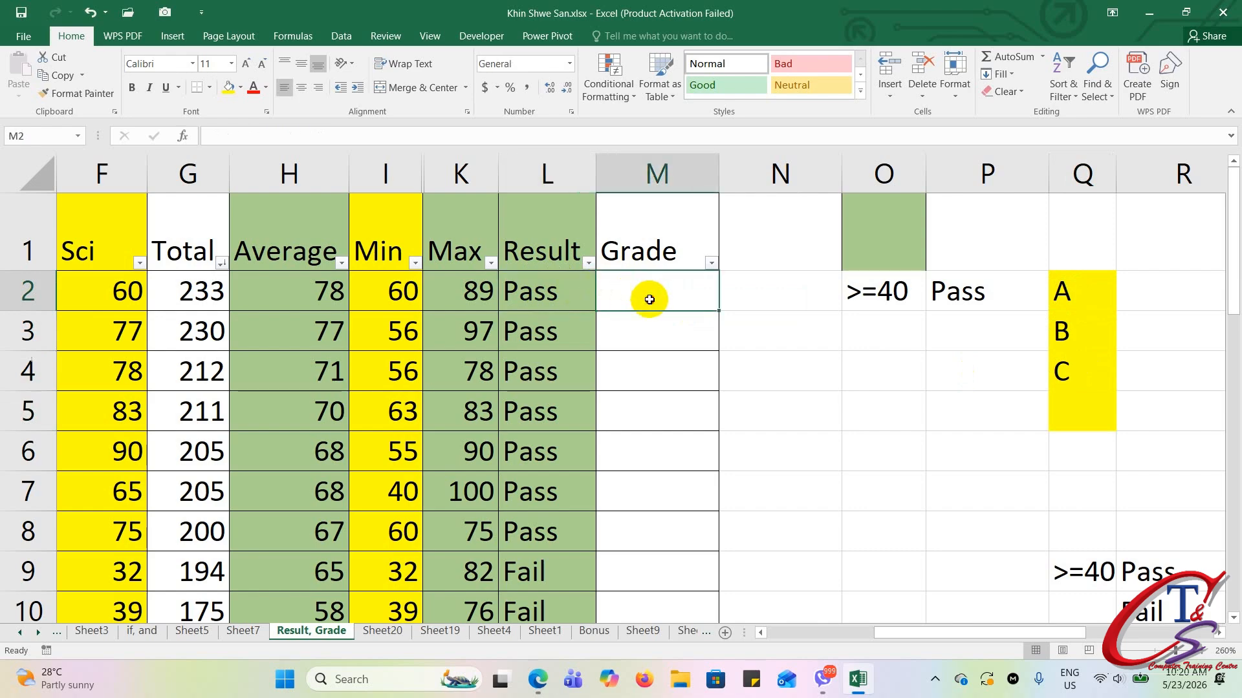
{"action": "left_click", "coordinate": [571, 284]}
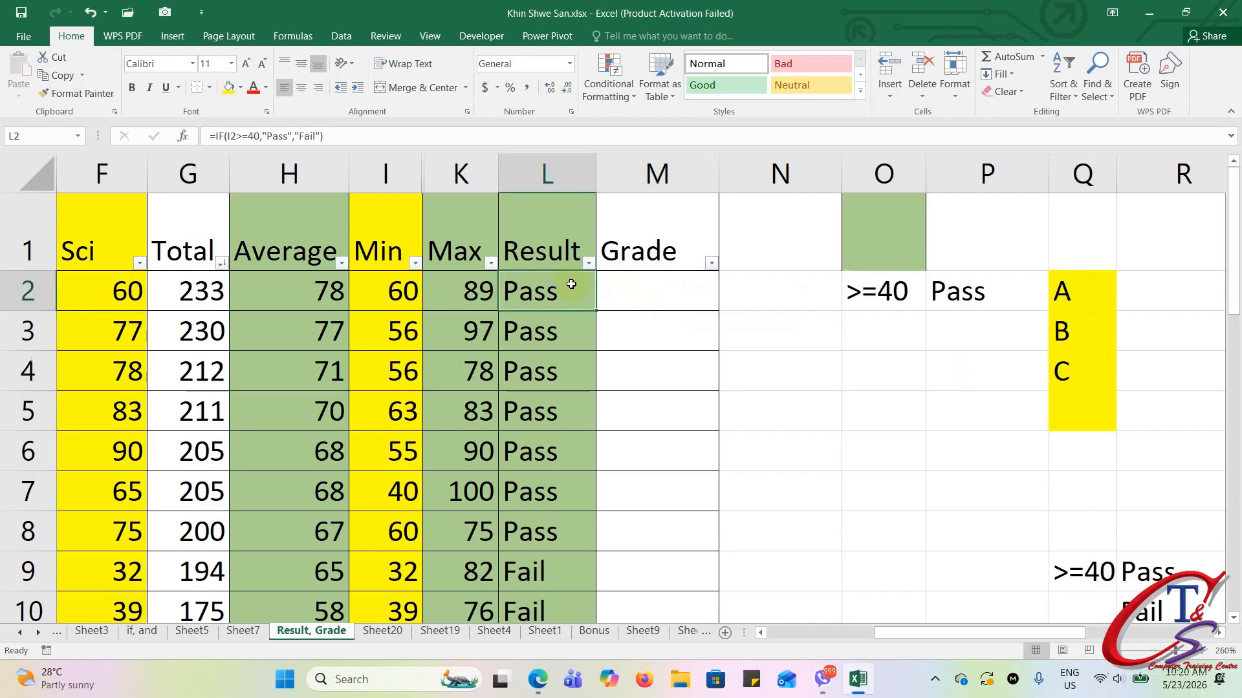
{"action": "left_click", "coordinate": [629, 288]}
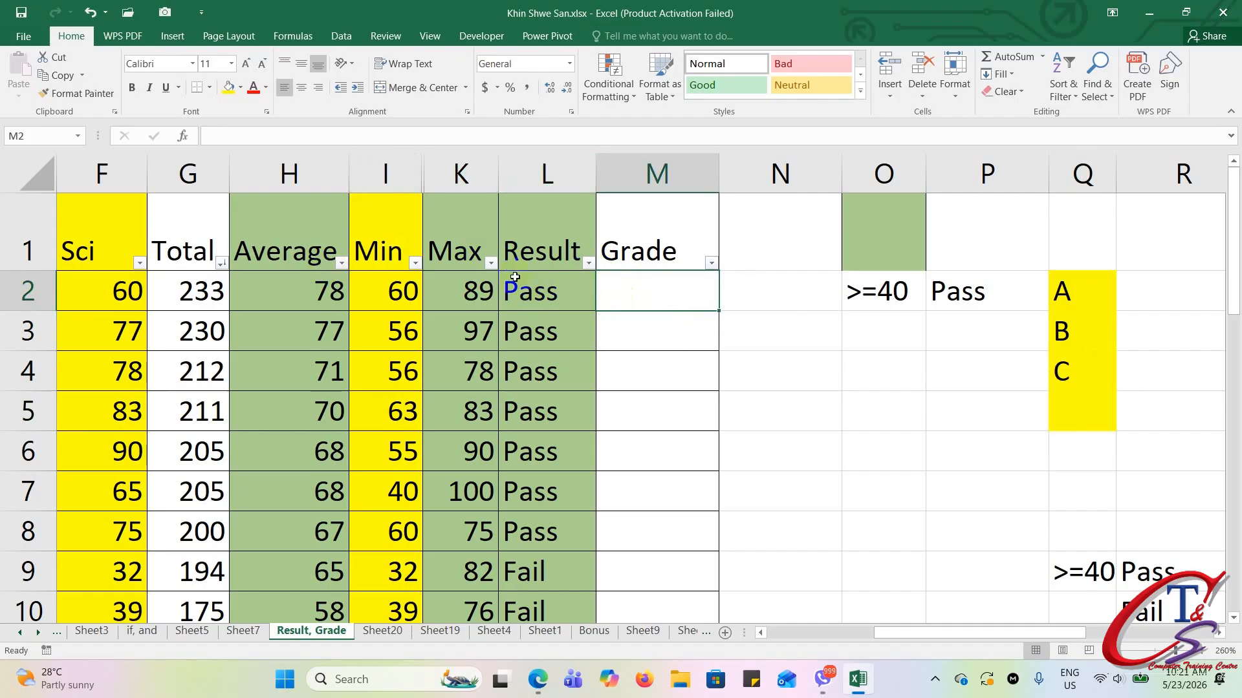
{"action": "left_click", "coordinate": [530, 297]}
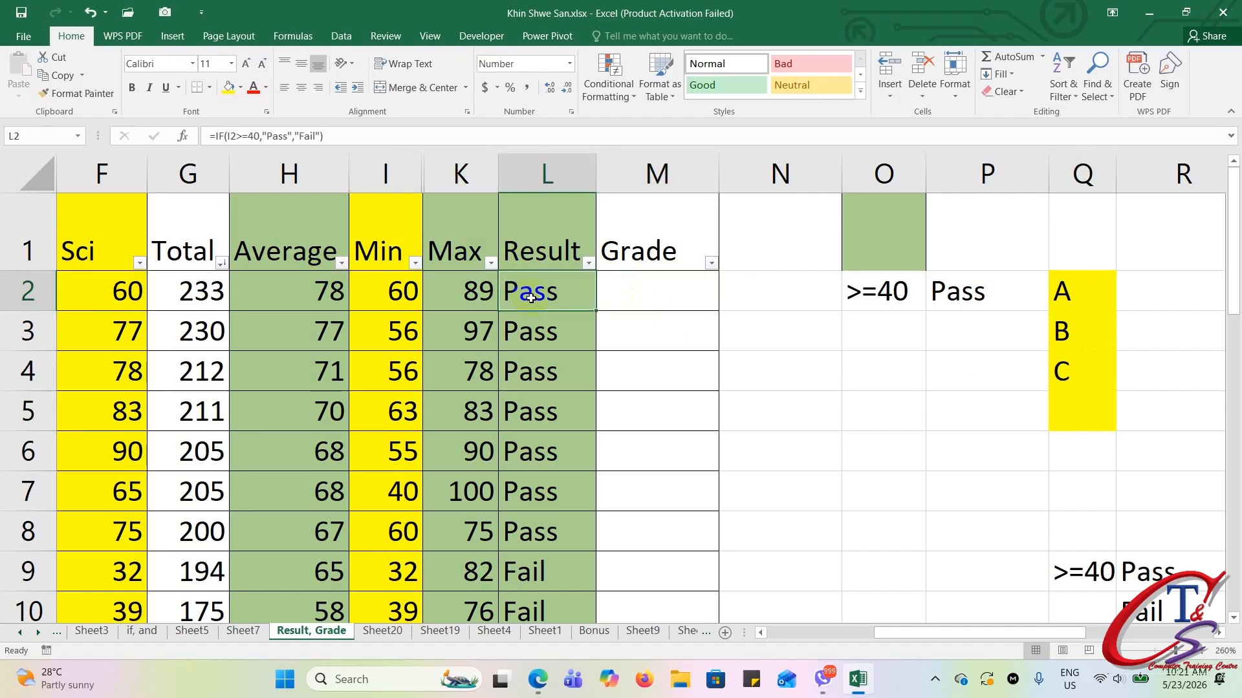
{"action": "left_click", "coordinate": [299, 300]}
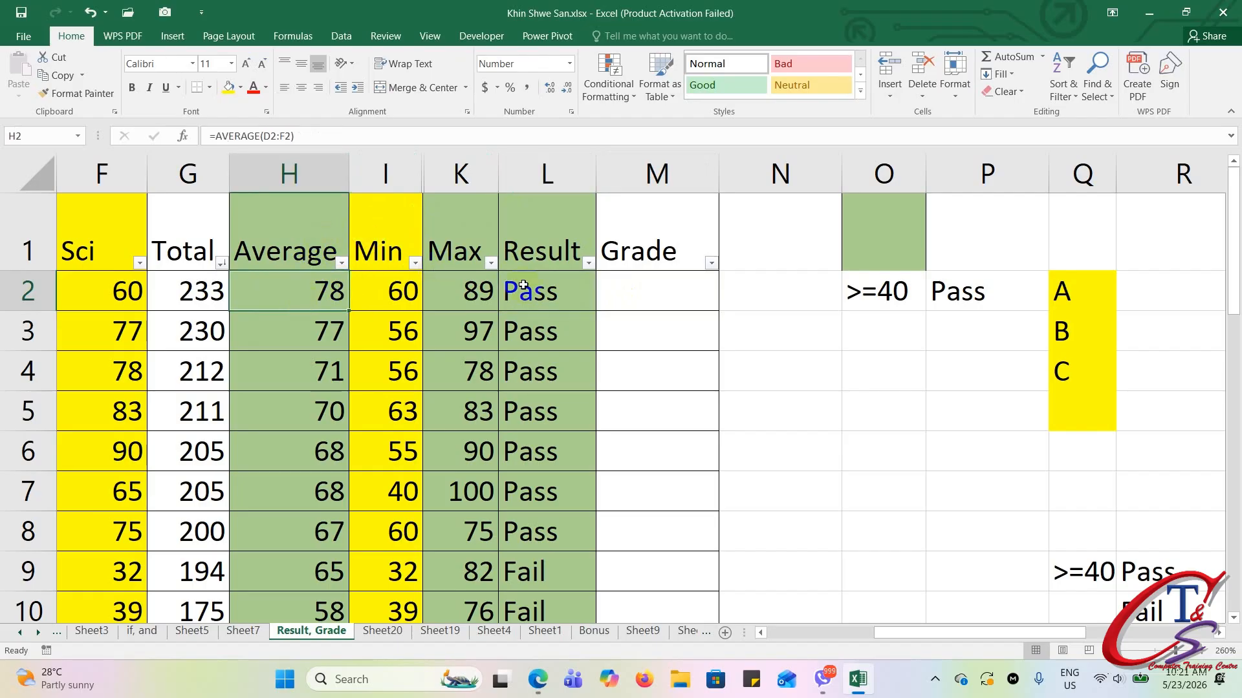
{"action": "left_click", "coordinate": [651, 289]}
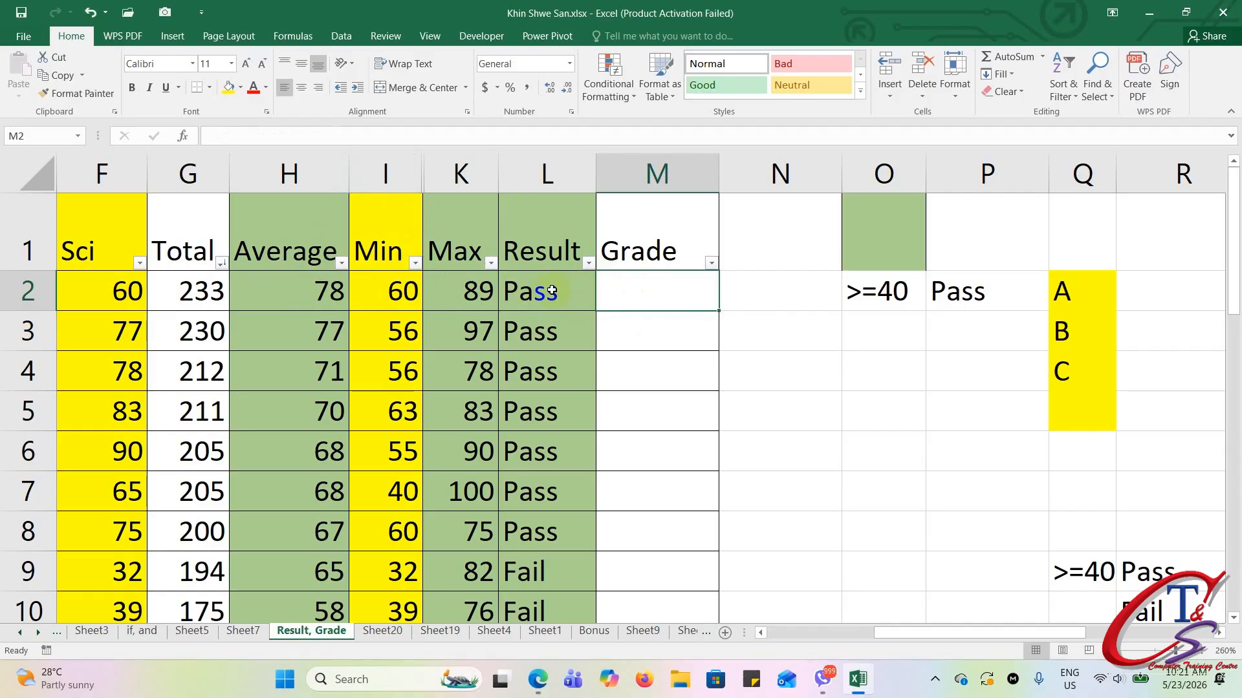
{"action": "left_click", "coordinate": [552, 290]}
{"action": "left_click", "coordinate": [331, 278]}
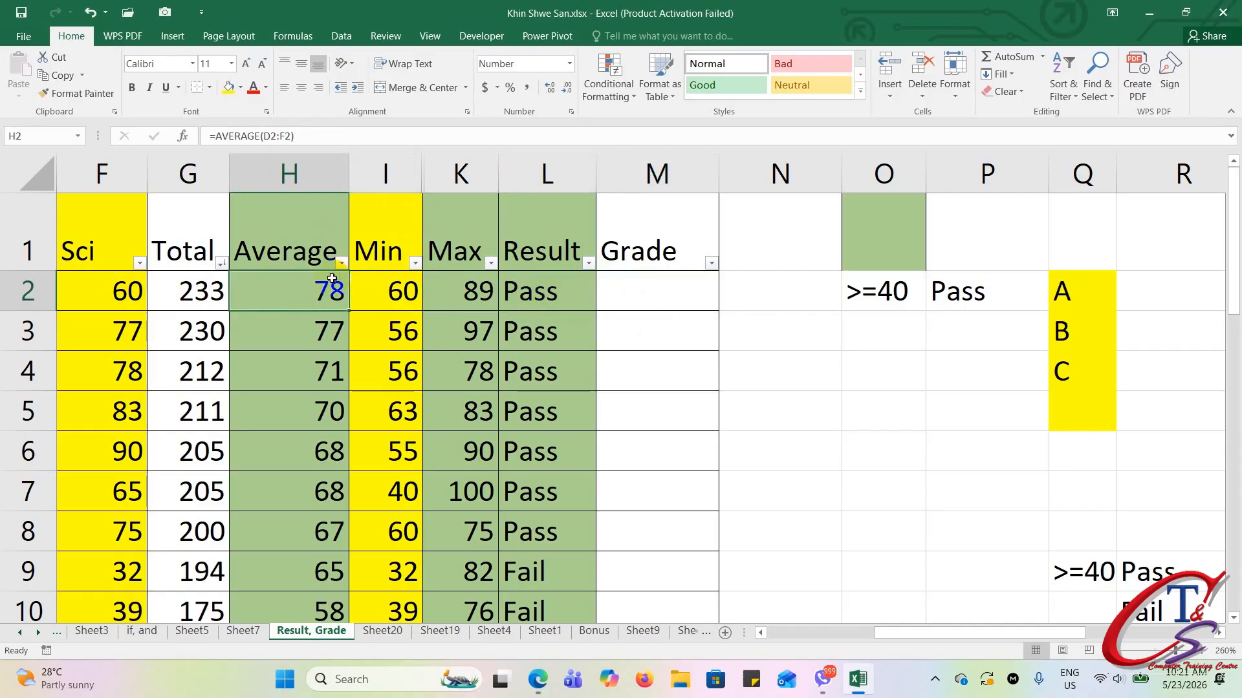
{"action": "left_click", "coordinate": [661, 288]}
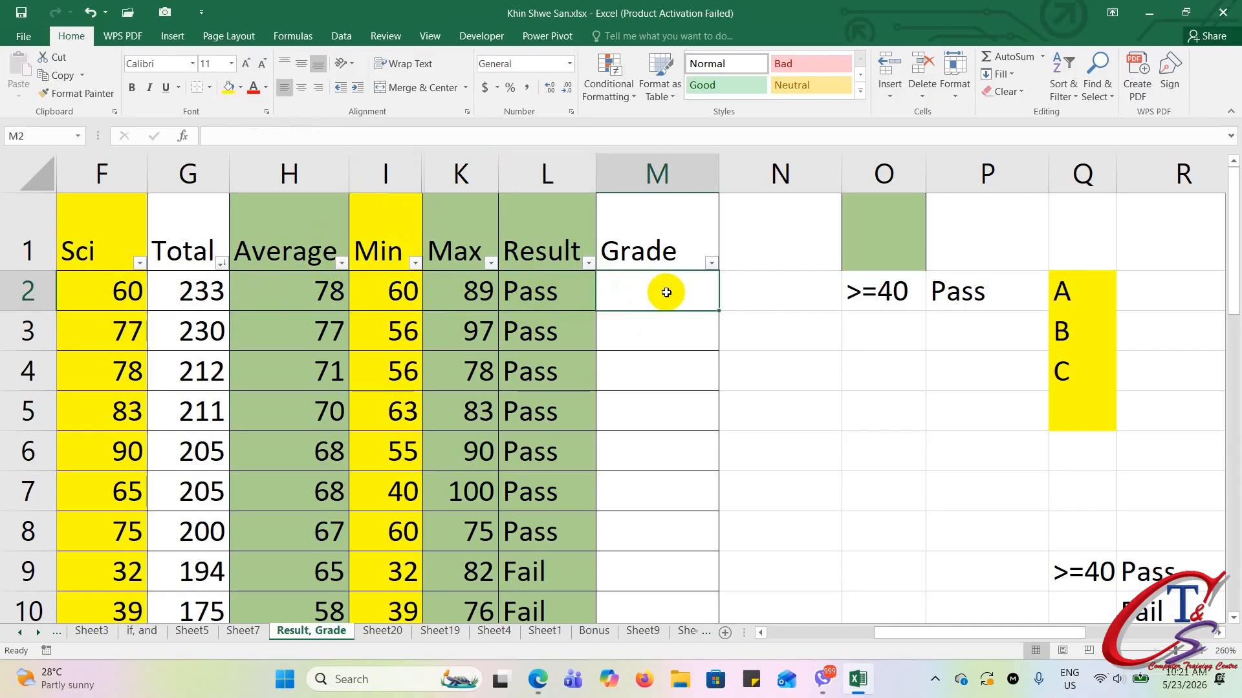
{"action": "left_click", "coordinate": [568, 285]}
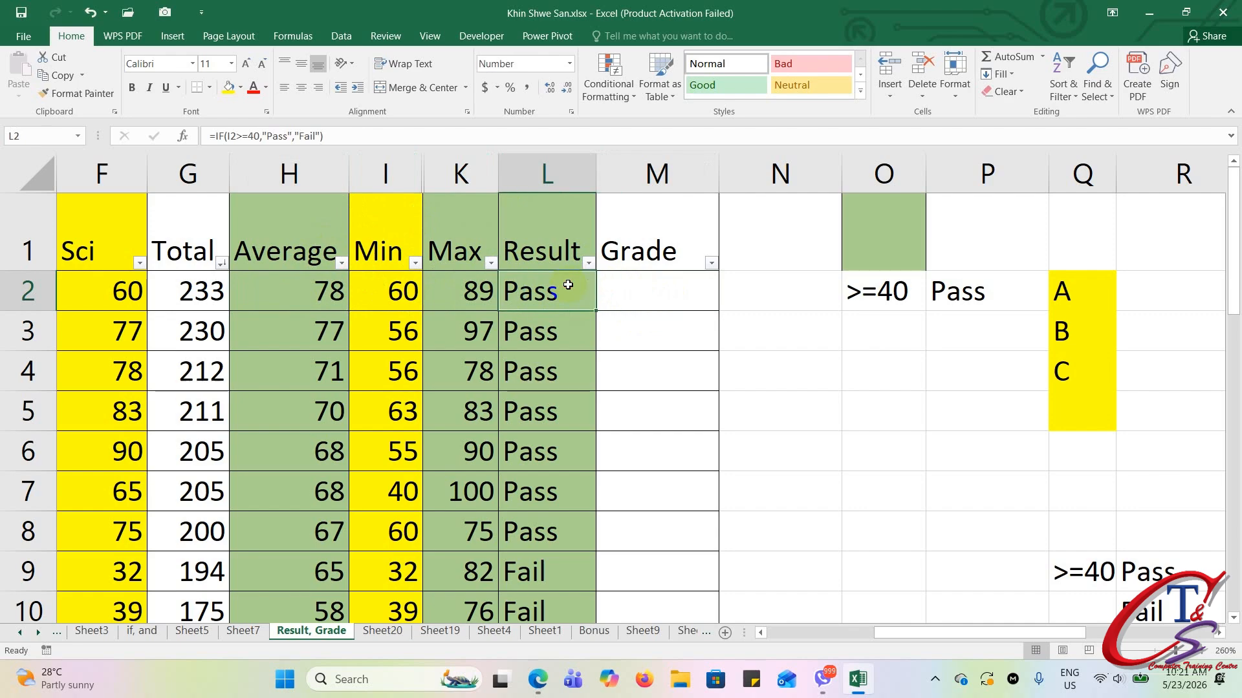
{"action": "left_click", "coordinate": [336, 294]}
{"action": "left_click", "coordinate": [642, 288]}
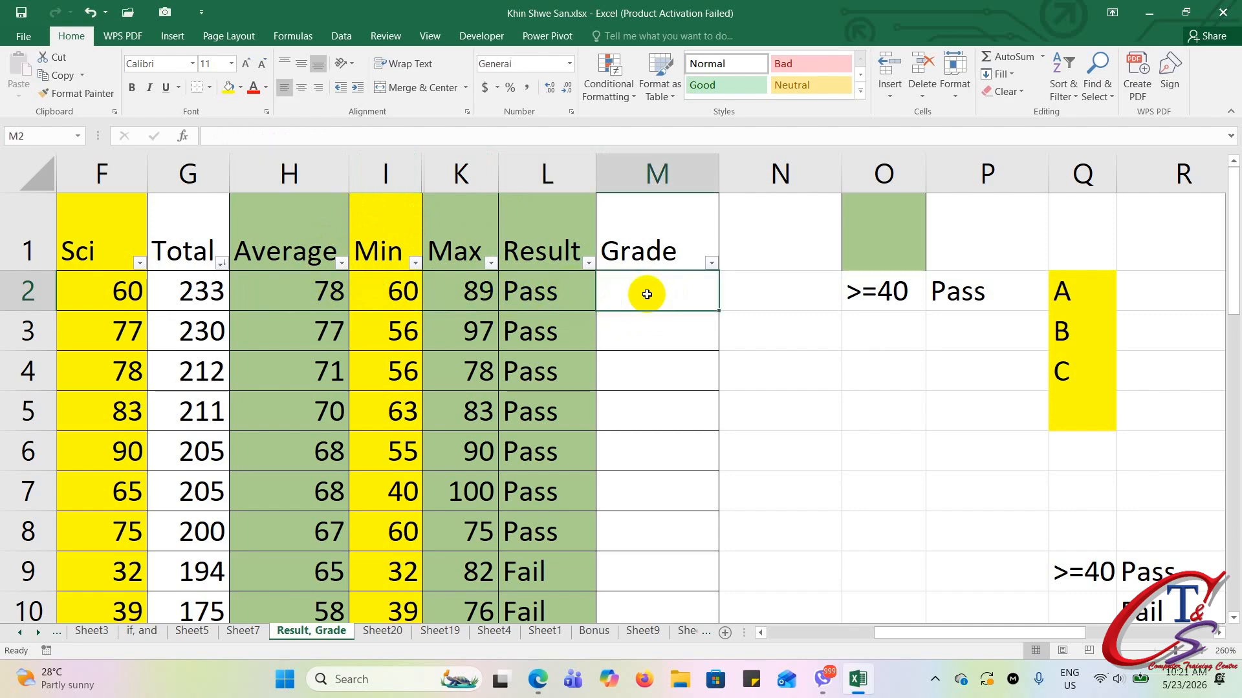
{"action": "left_click", "coordinate": [564, 274]}
{"action": "left_click", "coordinate": [323, 286]}
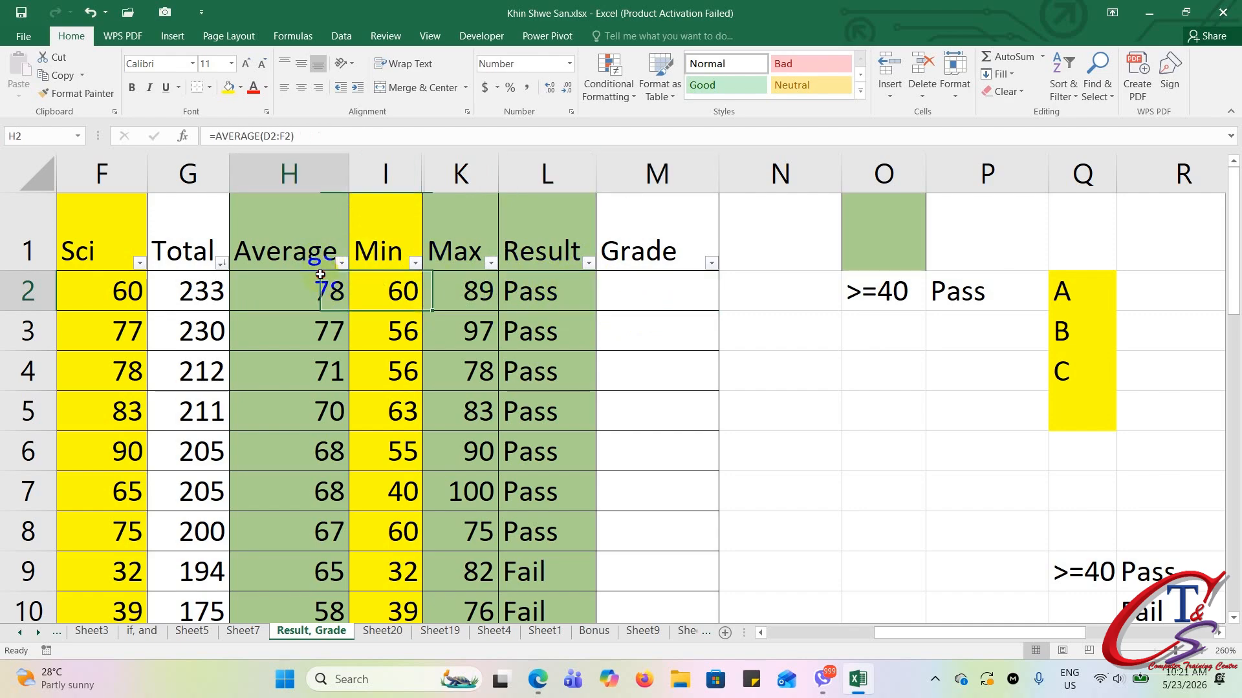
{"action": "left_click", "coordinate": [654, 302]}
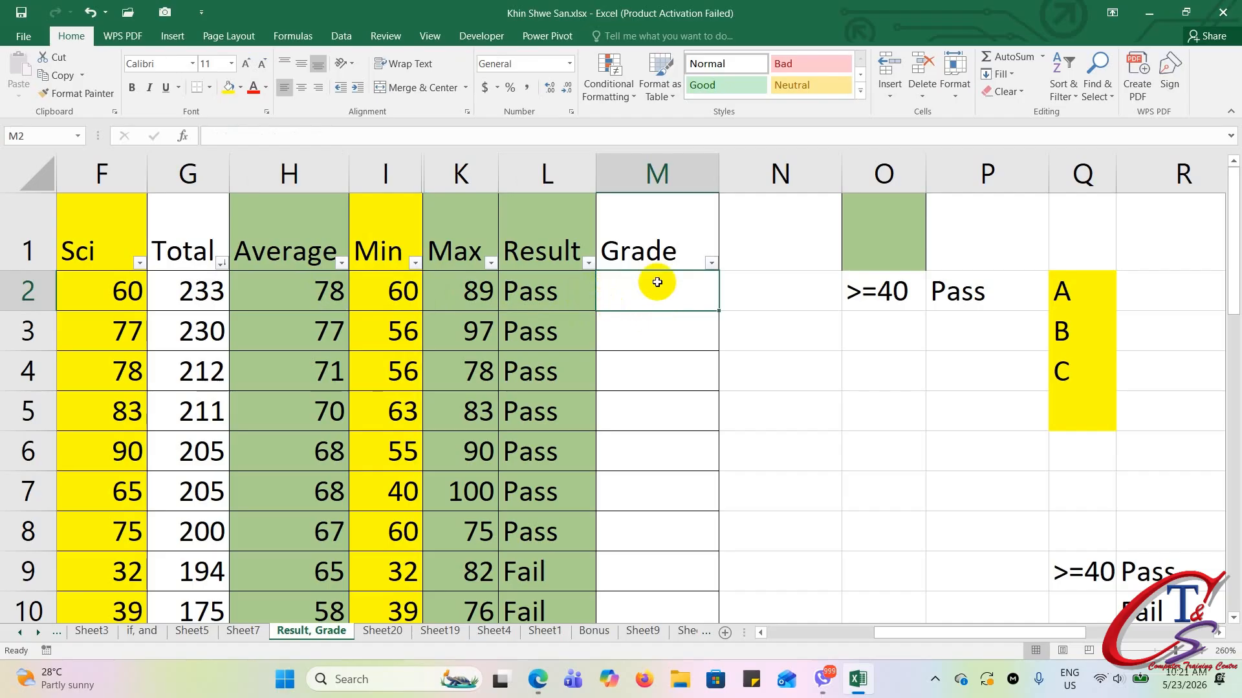
{"action": "left_click", "coordinate": [1067, 289]}
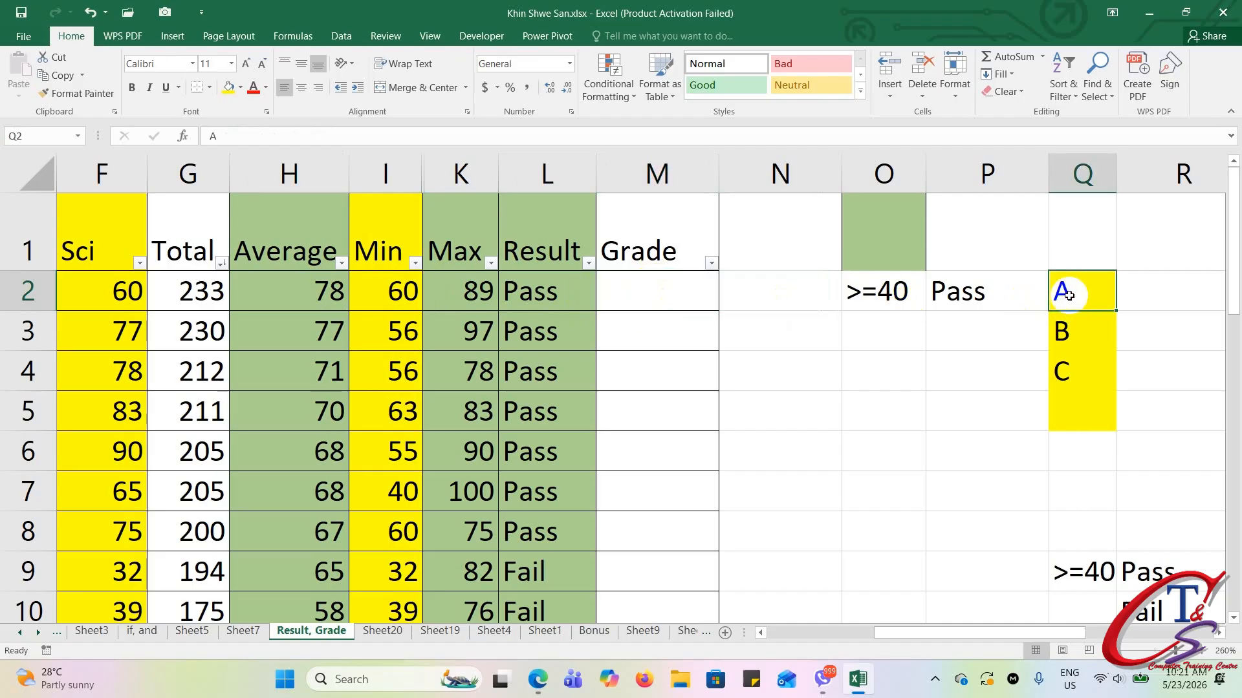
Review the A, B, C grade list in Q2:Q5 together with the Result cell L2 and Average cell H2 that decide the grade
{"action": "left_click", "coordinate": [1071, 333]}
{"action": "left_click", "coordinate": [1069, 373]}
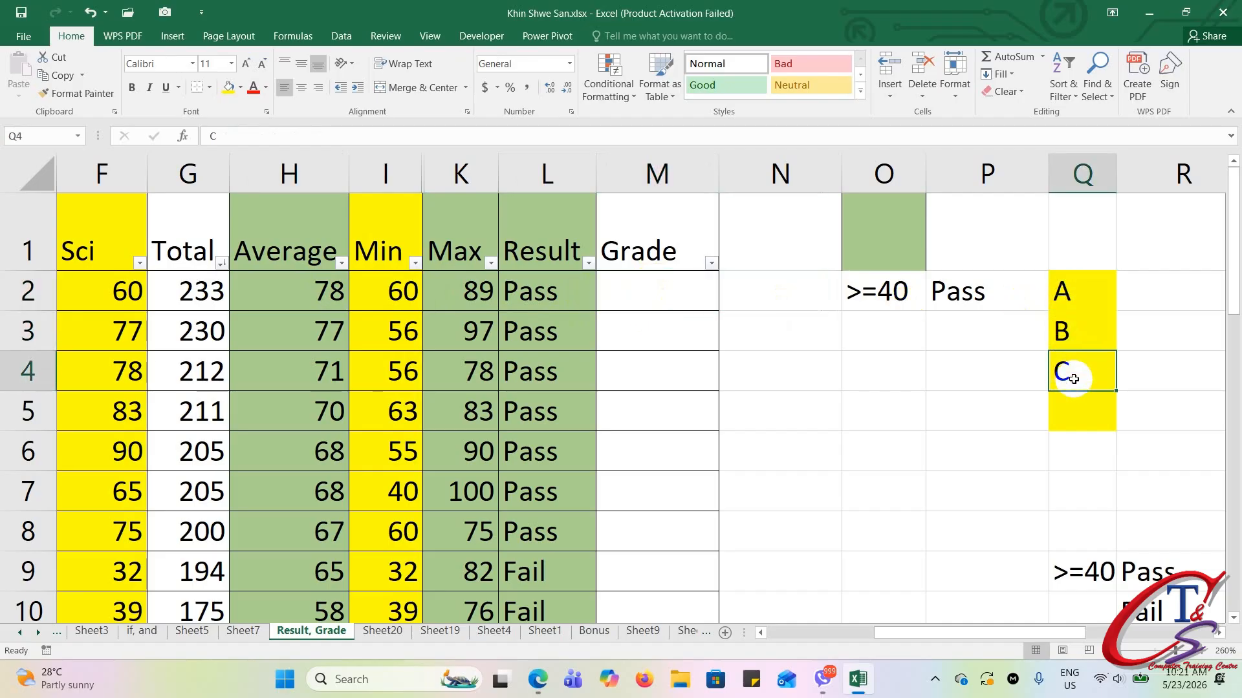
{"action": "left_click", "coordinate": [1072, 413]}
{"action": "left_click_drag", "start_coordinate": [1069, 298], "coordinate": [1066, 405]}
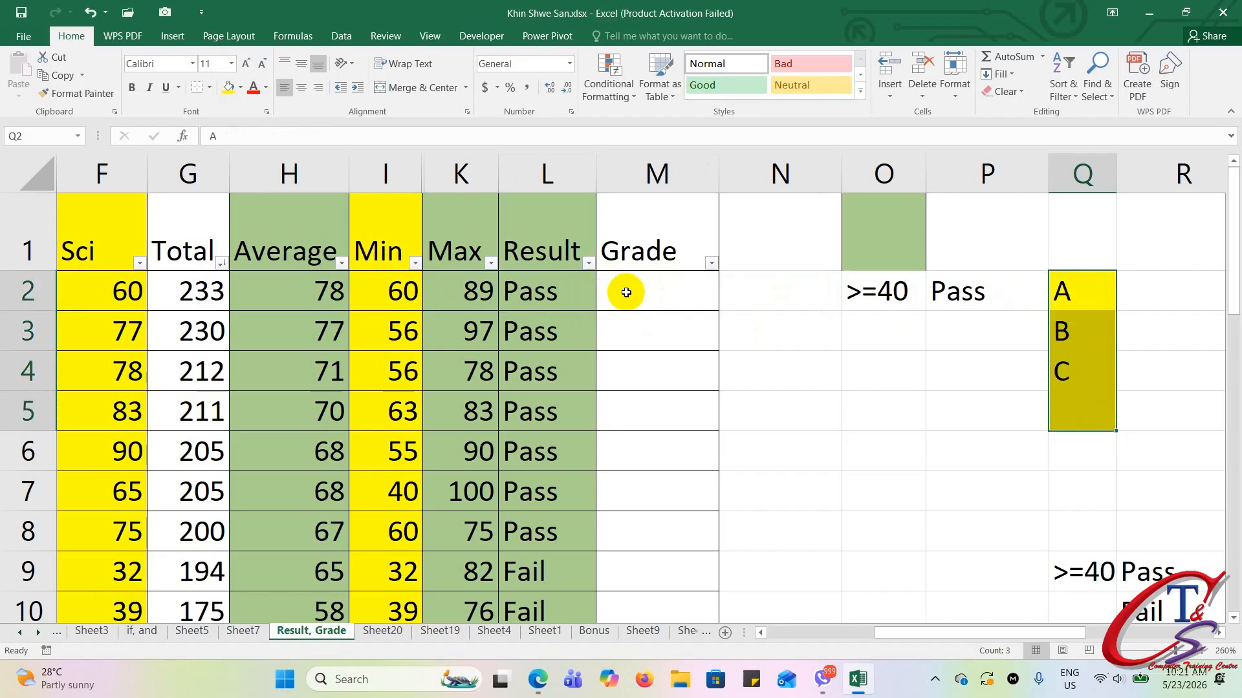
{"action": "left_click", "coordinate": [535, 284]}
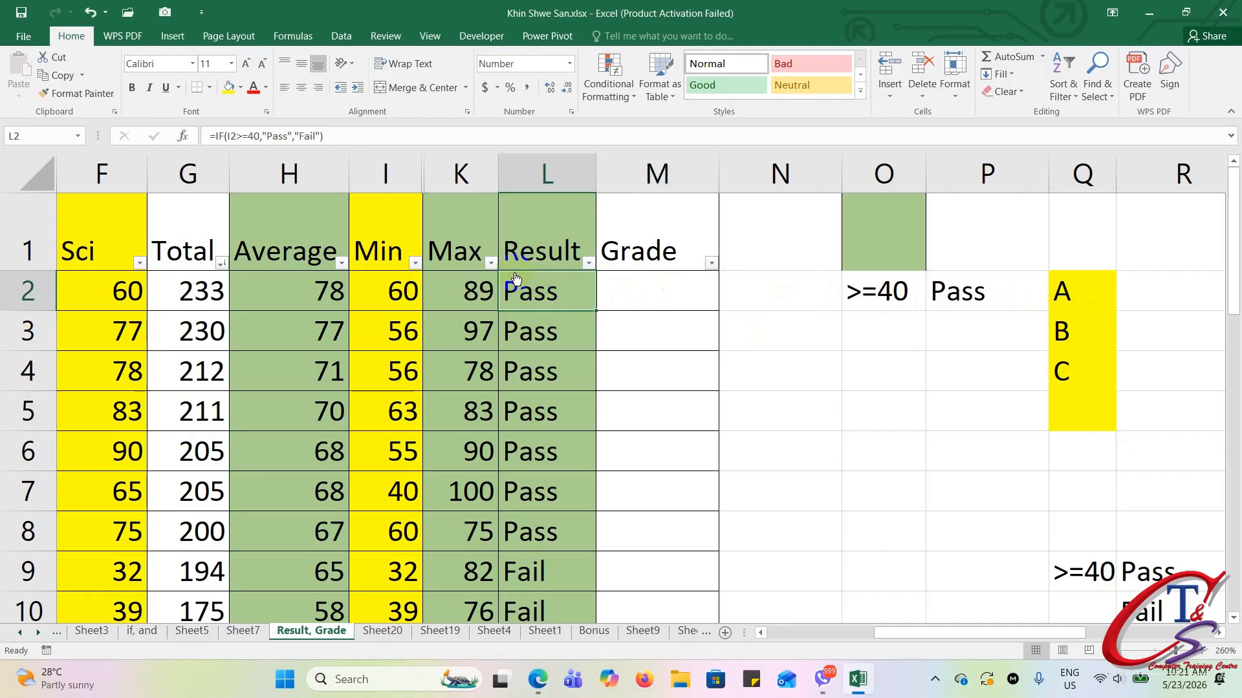
{"action": "left_click", "coordinate": [320, 278]}
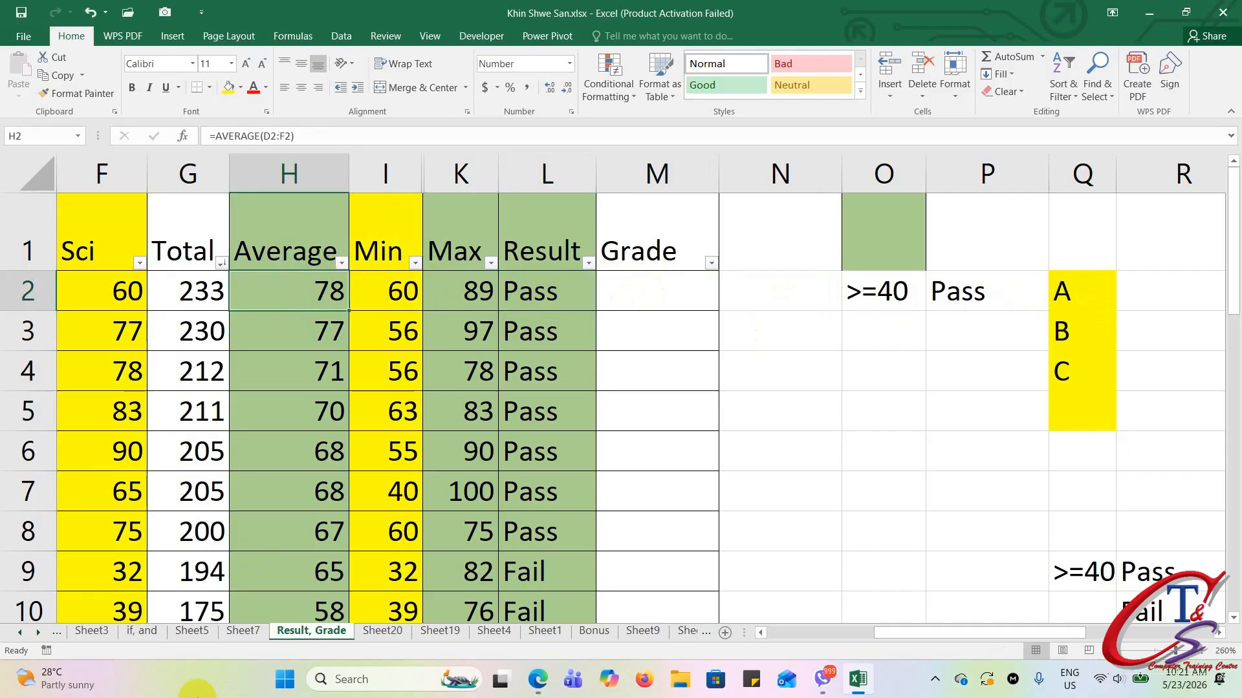
Study the IF syntax example and the AND and OR truth tables on the if, and sheet
{"action": "left_click", "coordinate": [142, 631]}
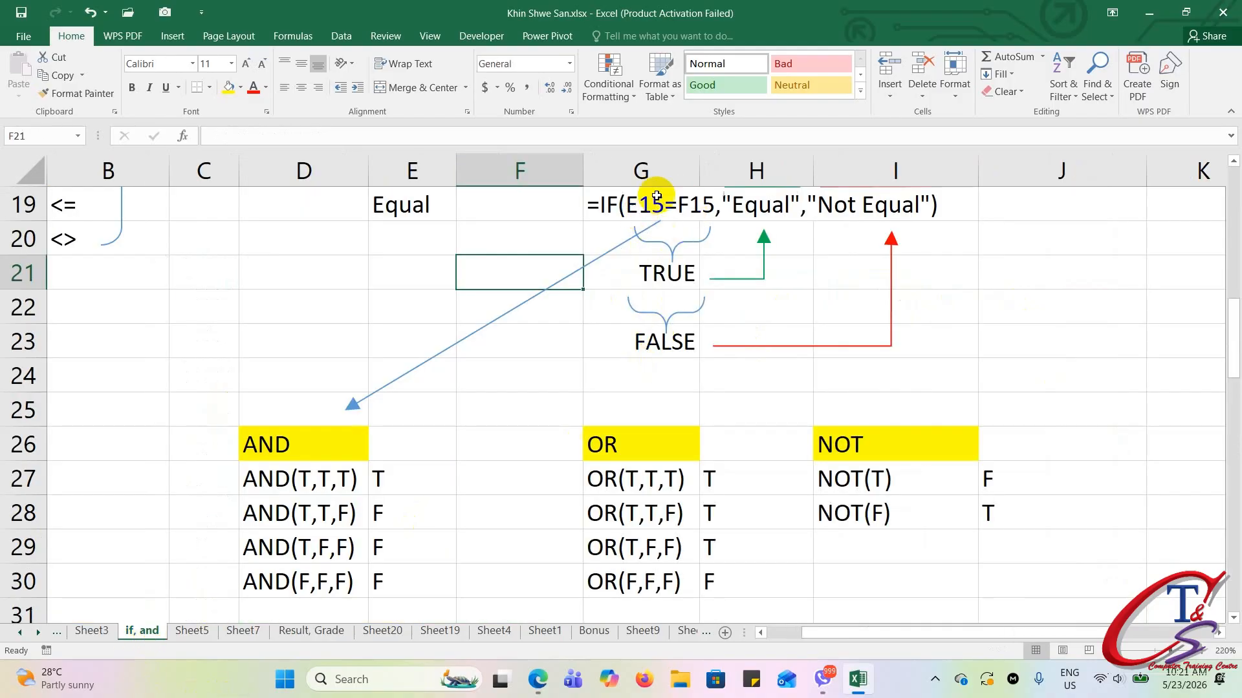
{"action": "scroll", "coordinate": [646, 233], "scroll_direction": "up", "scroll_amount": 1}
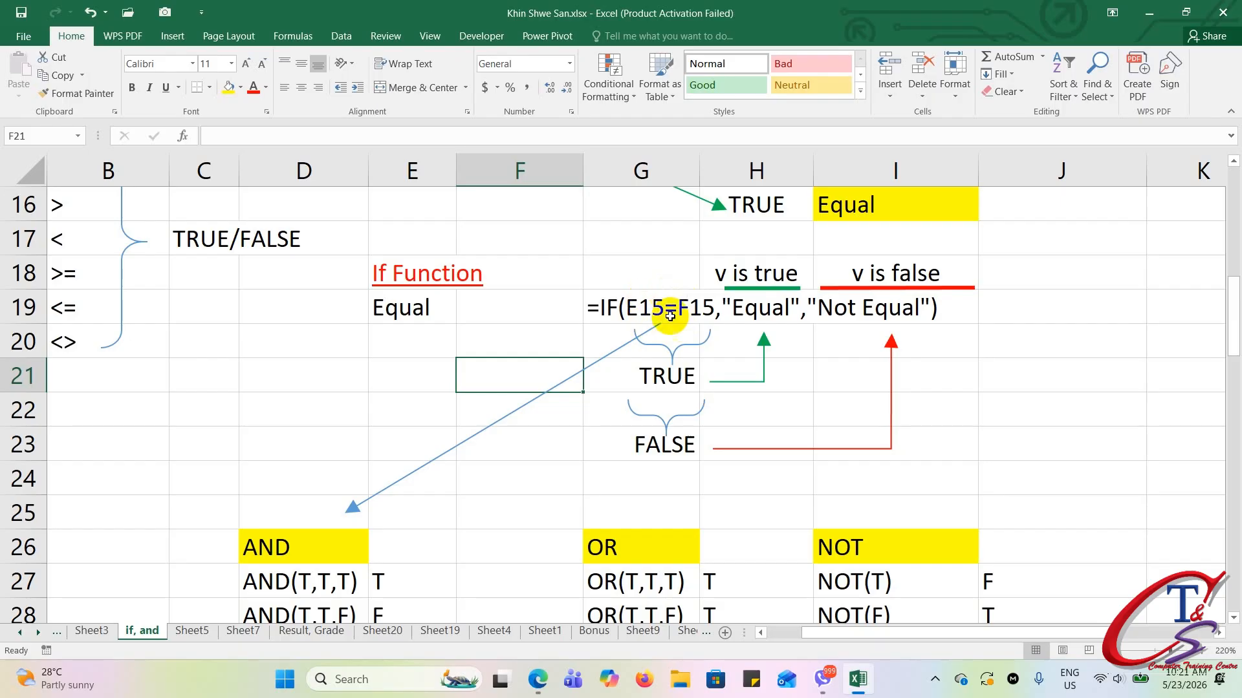
{"action": "scroll", "coordinate": [670, 316], "scroll_direction": "down", "scroll_amount": 1}
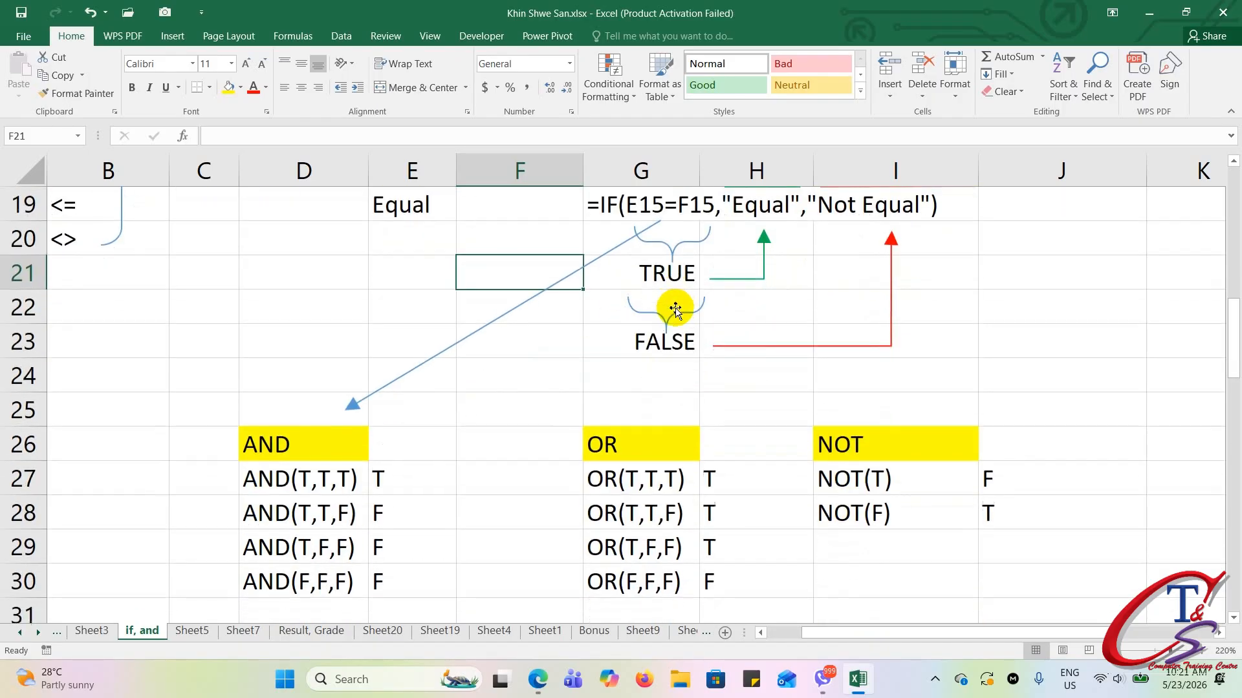
{"action": "left_click", "coordinate": [341, 484]}
{"action": "left_click", "coordinate": [666, 481]}
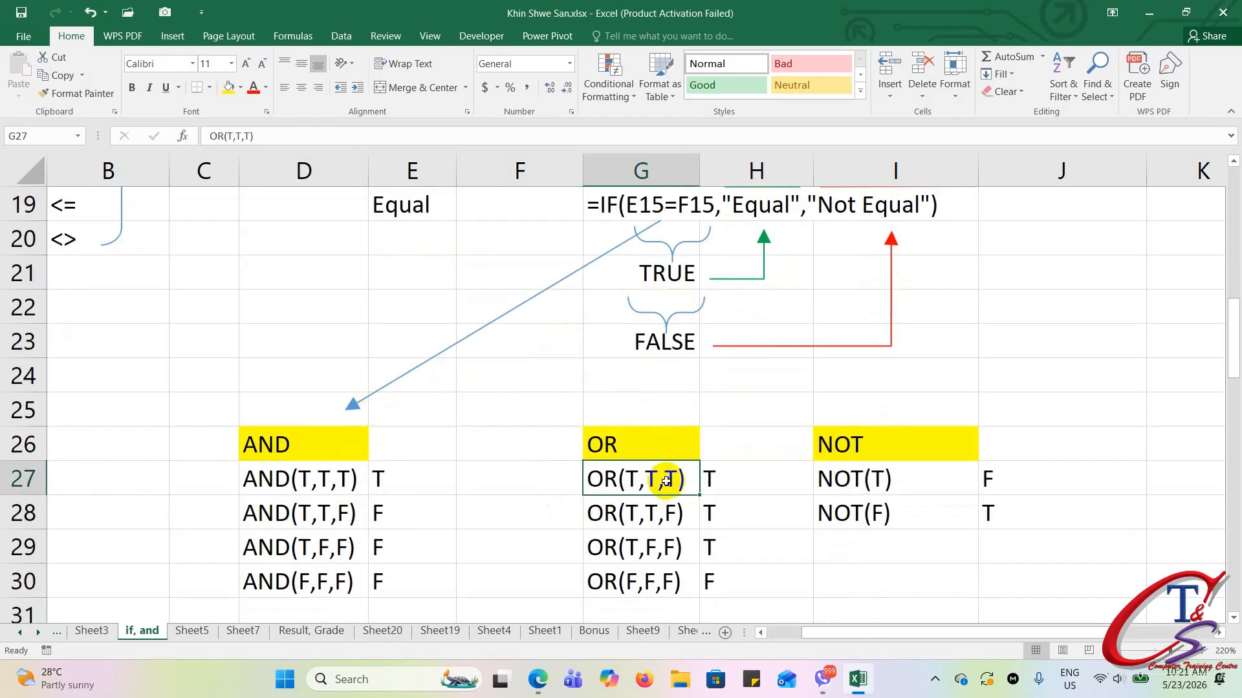
{"action": "scroll", "coordinate": [667, 480], "scroll_direction": "down", "scroll_amount": 1}
{"action": "left_click", "coordinate": [320, 377]}
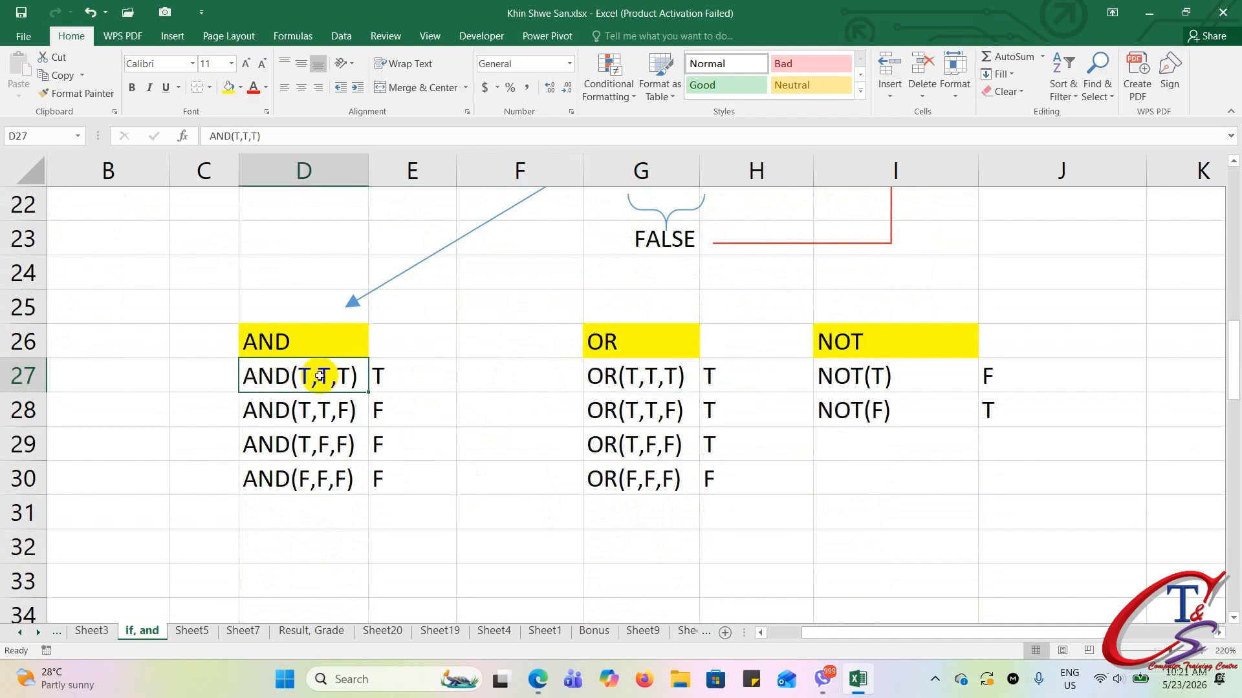
{"action": "left_click", "coordinate": [632, 380]}
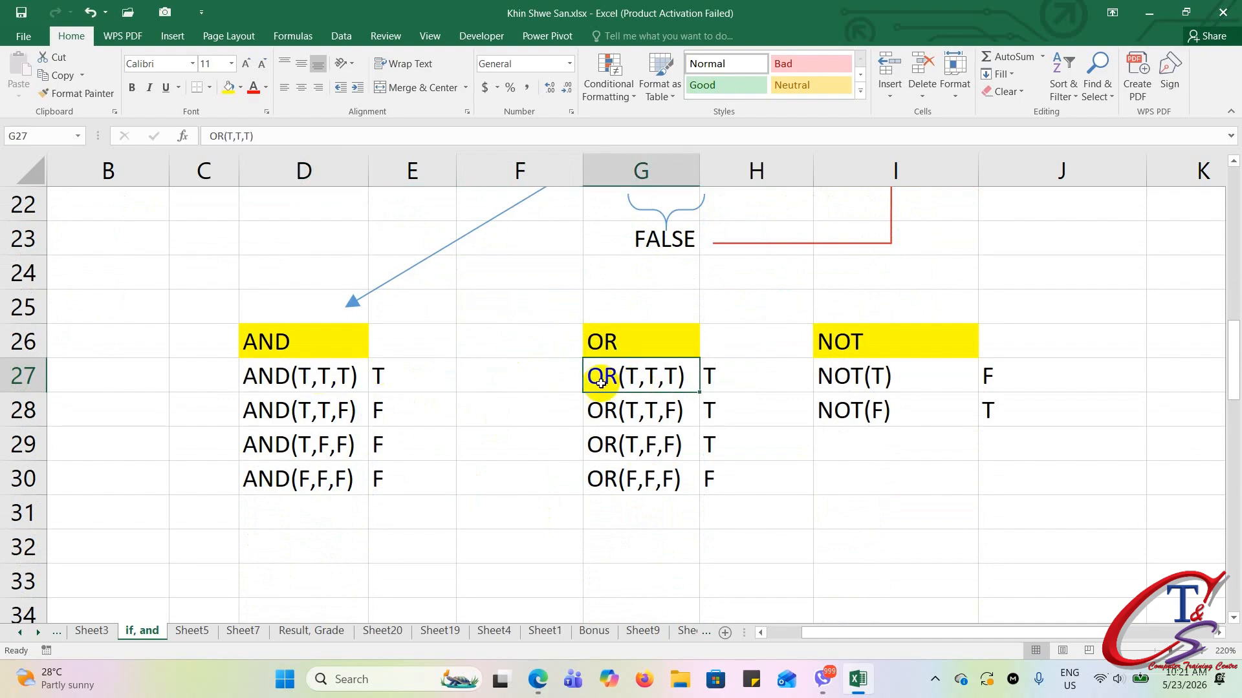
Compare the Result and Average cells in row 2 of Result, Grade with the AND truth table on the if, and sheet
{"action": "left_click", "coordinate": [327, 628]}
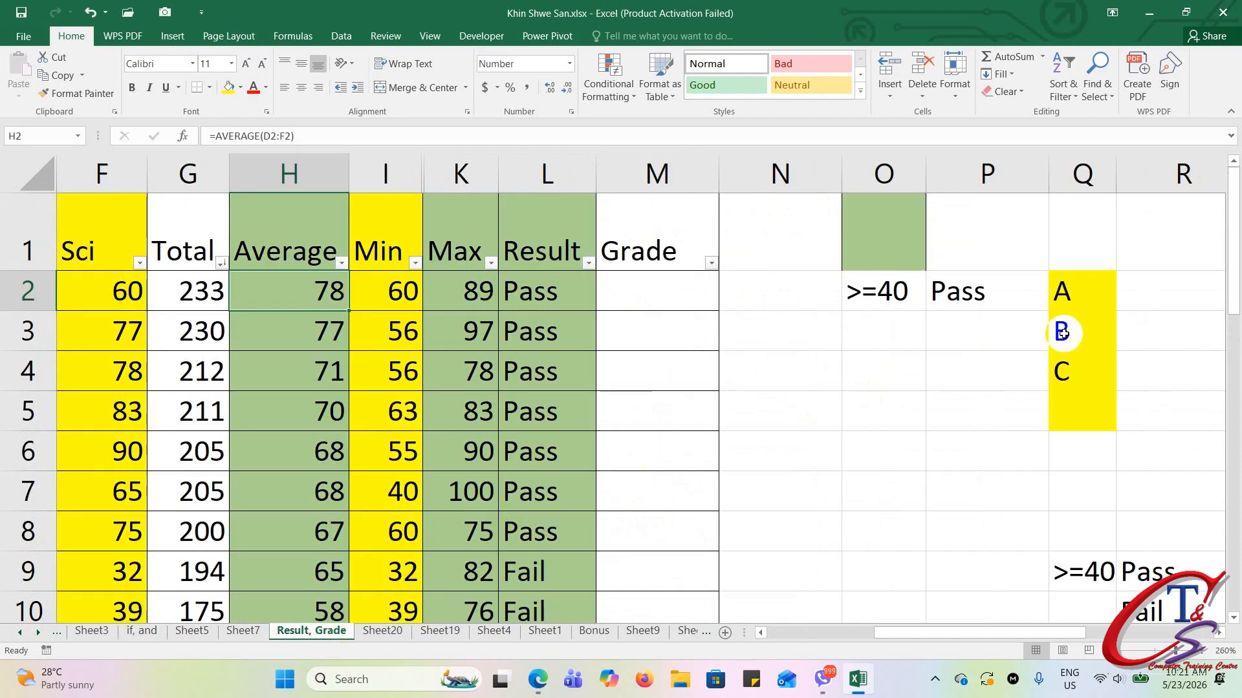
{"action": "left_click", "coordinate": [541, 282]}
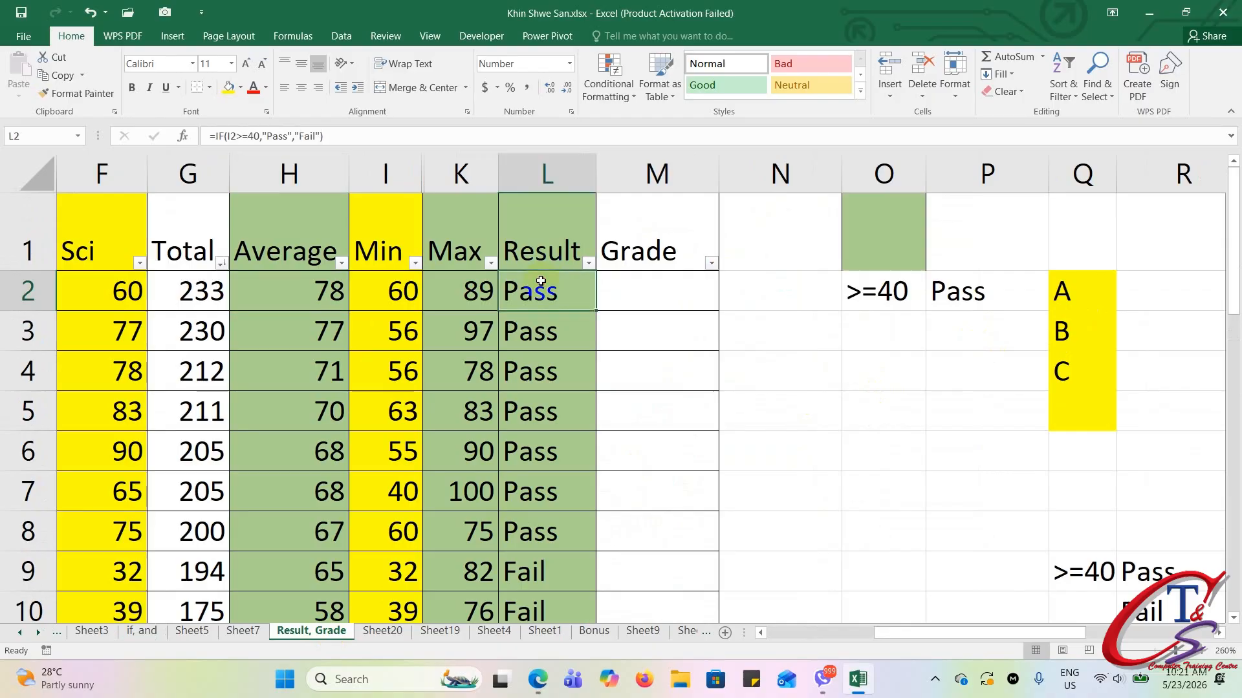
{"action": "left_click", "coordinate": [316, 285]}
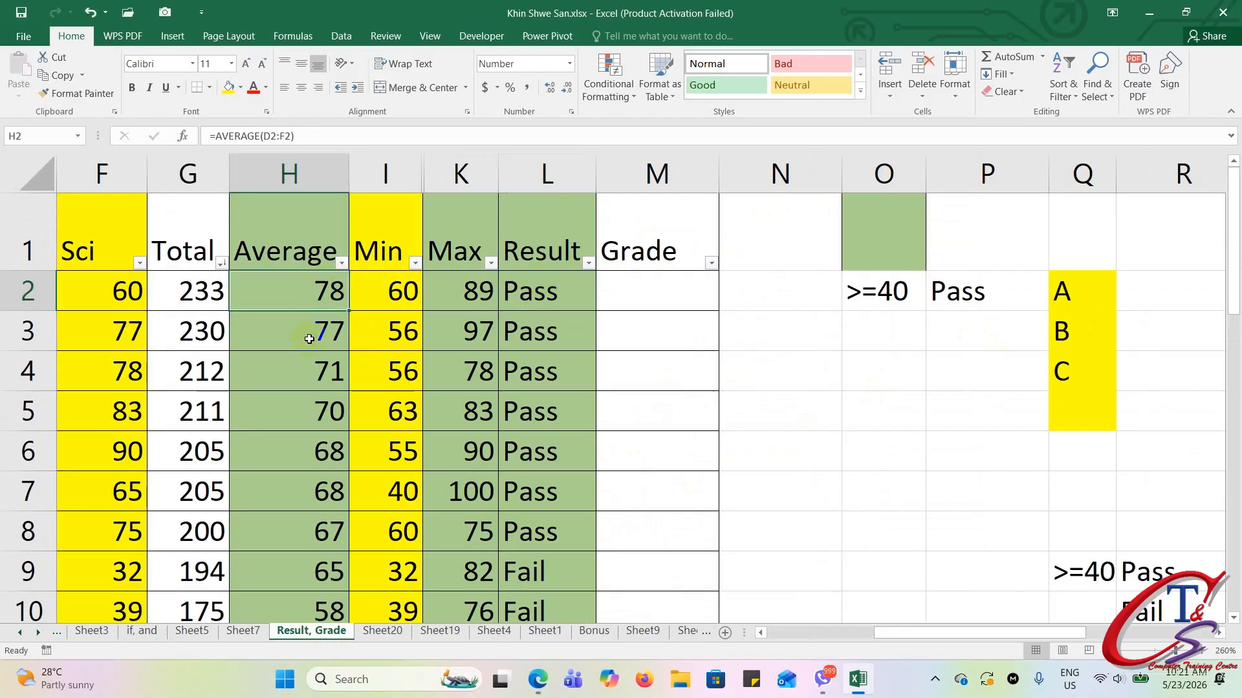
{"action": "left_click", "coordinate": [139, 631]}
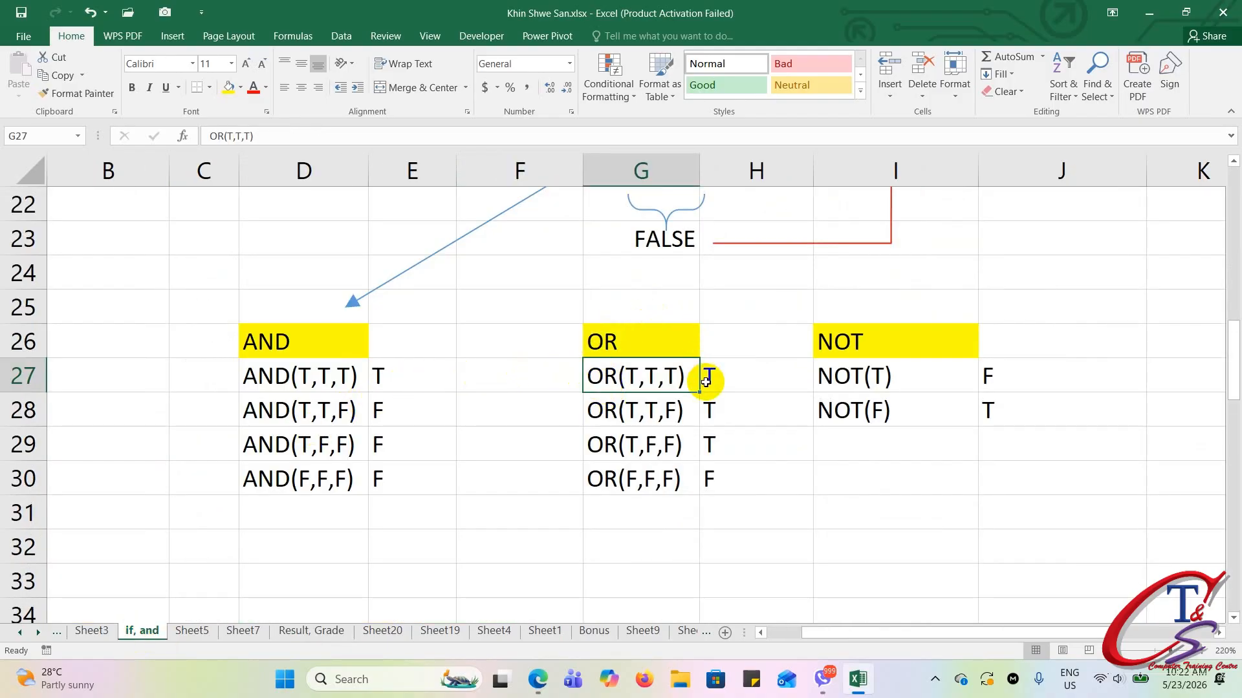
{"action": "left_click", "coordinate": [298, 382]}
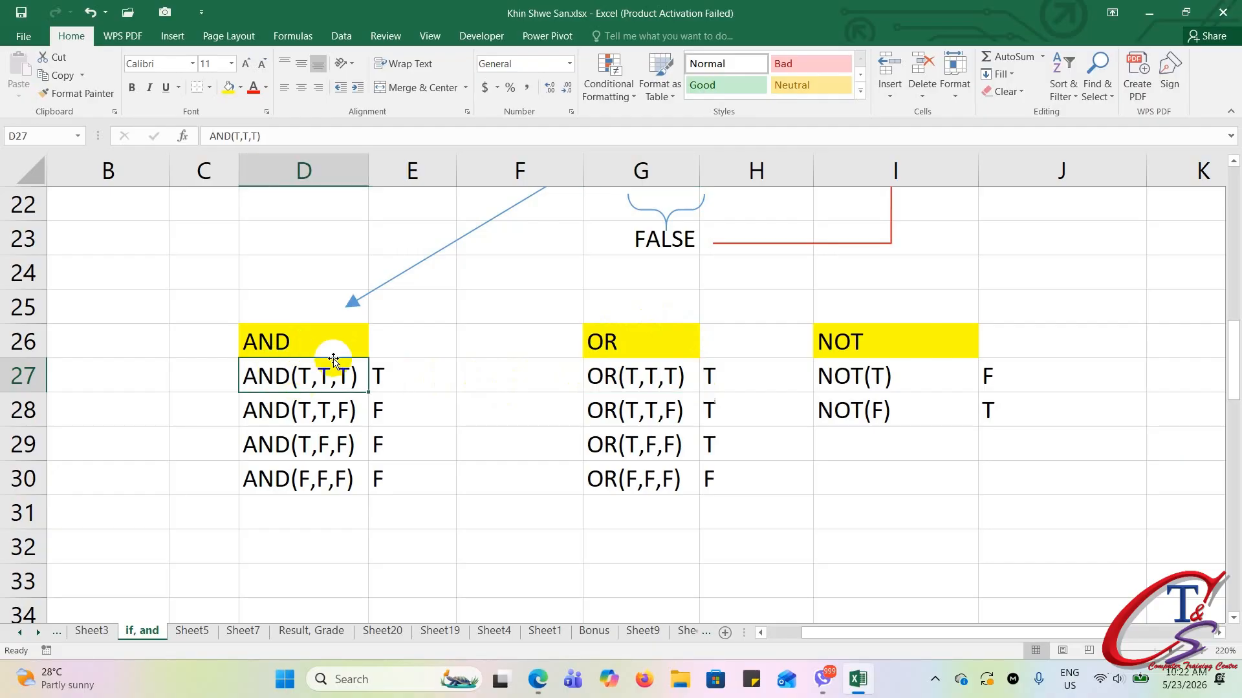
{"action": "scroll", "coordinate": [333, 360], "scroll_direction": "up", "scroll_amount": 1}
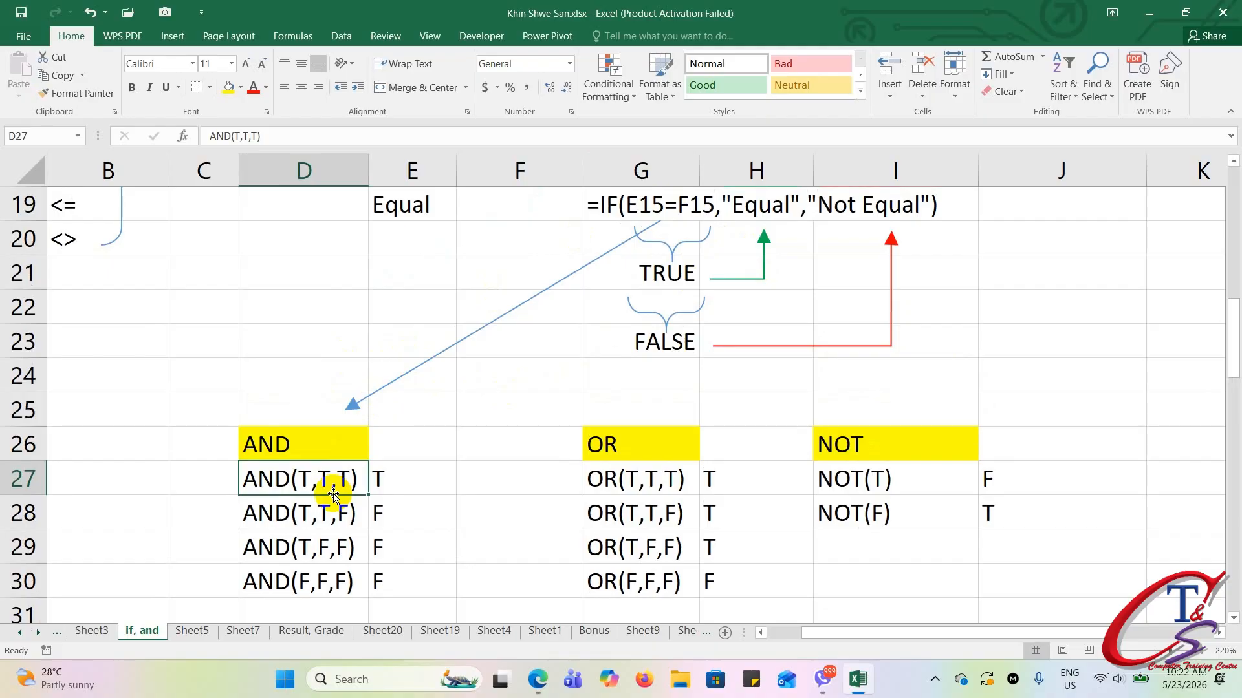
{"action": "scroll", "coordinate": [333, 494], "scroll_direction": "down", "scroll_amount": 1}
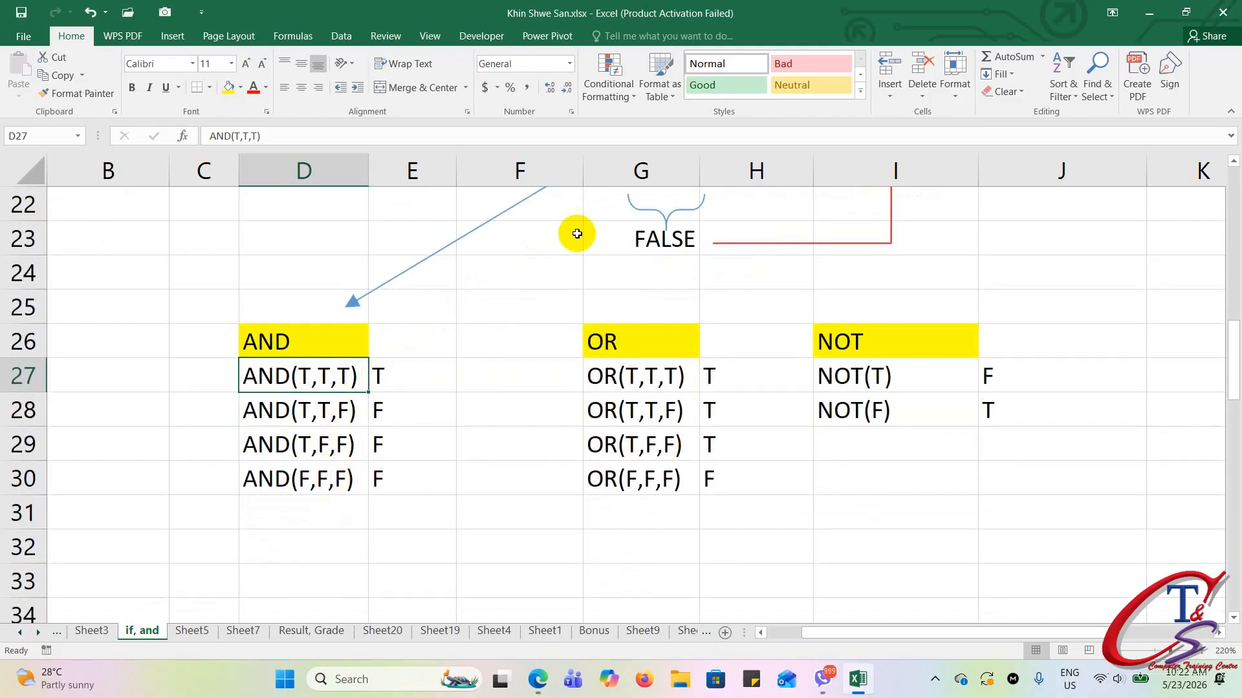
{"action": "scroll", "coordinate": [585, 232], "scroll_direction": "up", "scroll_amount": 1}
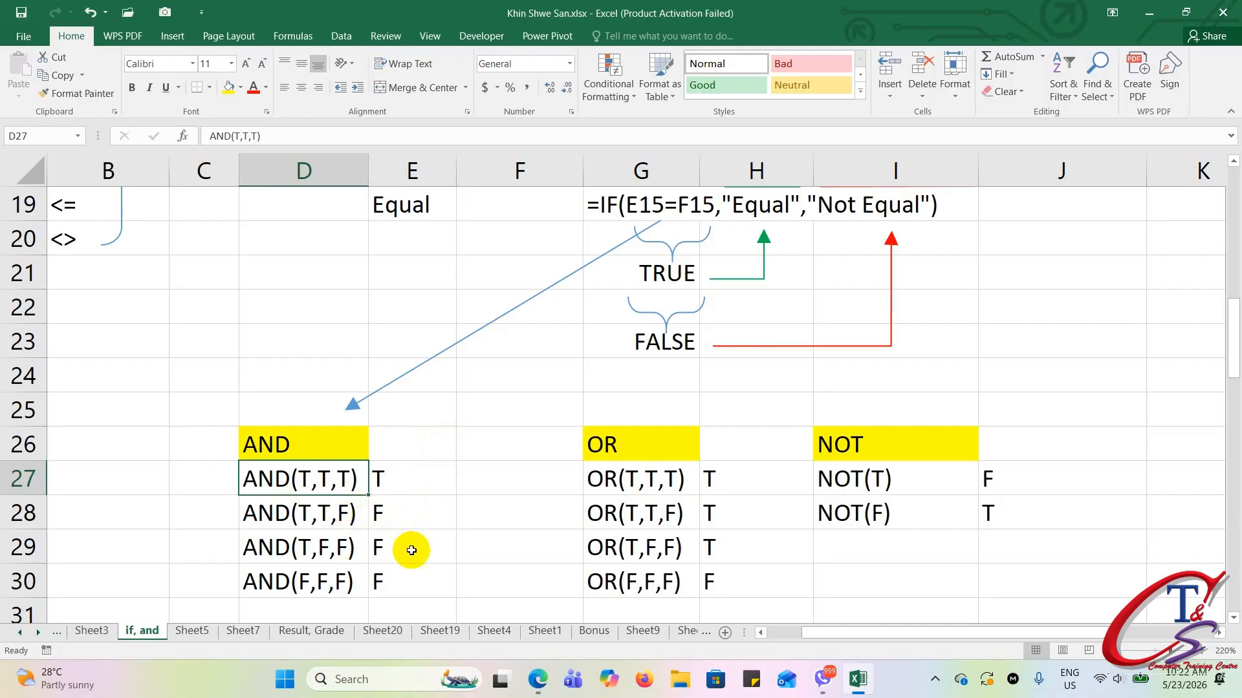
Start the grade formula in M2 of Result, Grade with the condition =if(And(H2>=75,L2="Pass")
{"action": "left_click", "coordinate": [334, 637]}
{"action": "left_click", "coordinate": [649, 304]}
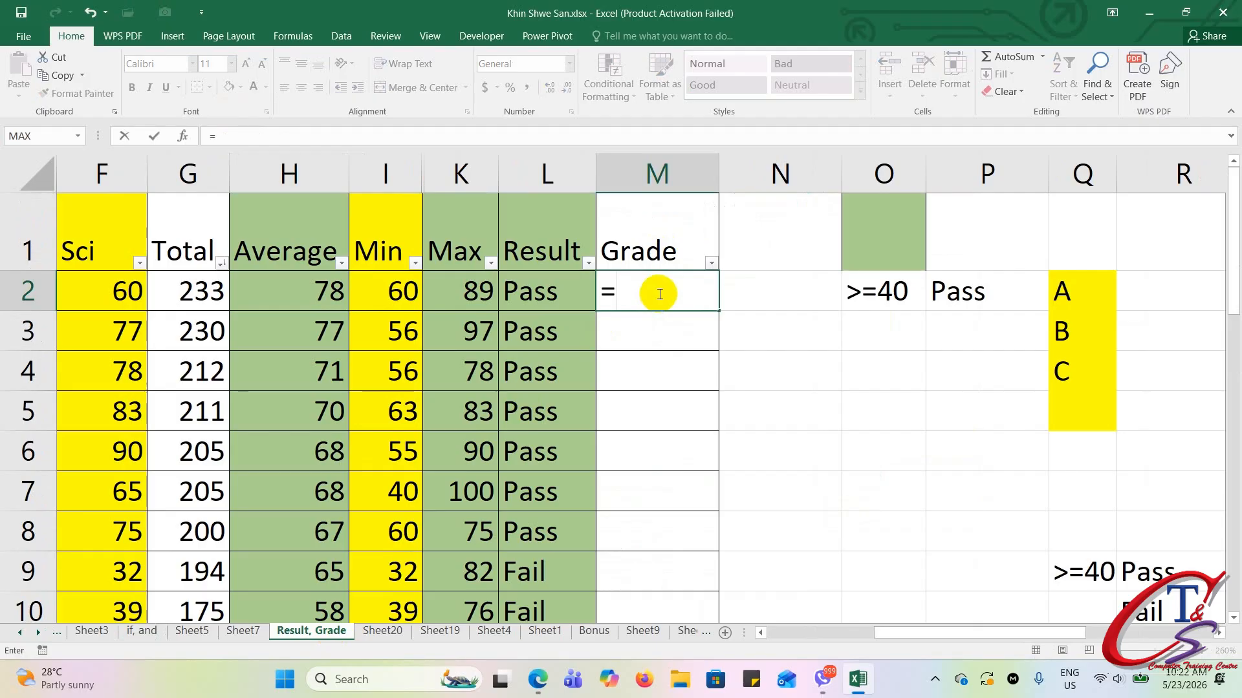
{"action": "type", "text": "=if("}
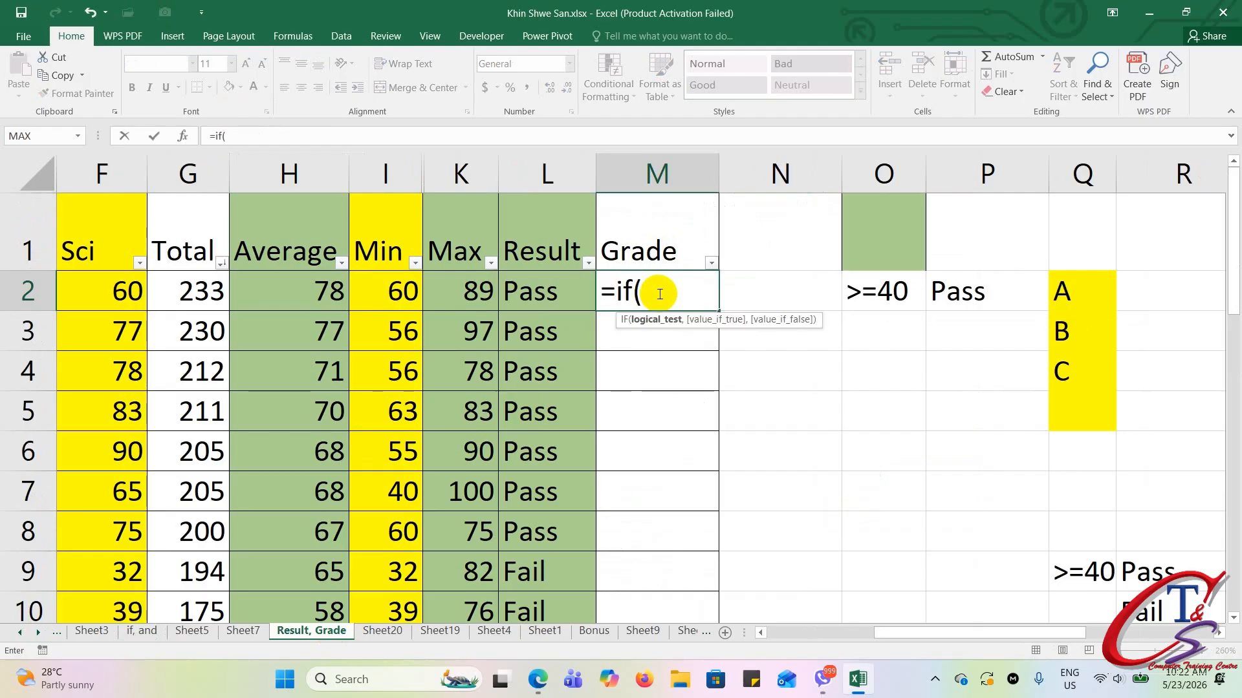
{"action": "type", "text": "And("}
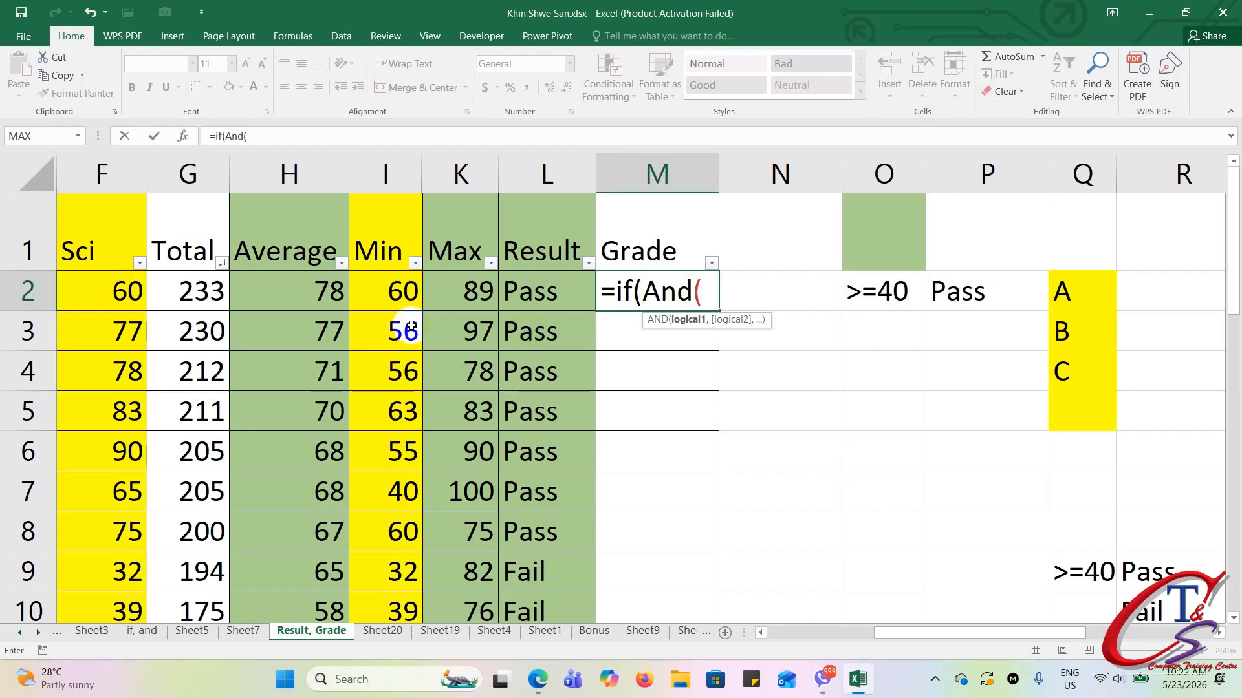
{"action": "left_click", "coordinate": [296, 302]}
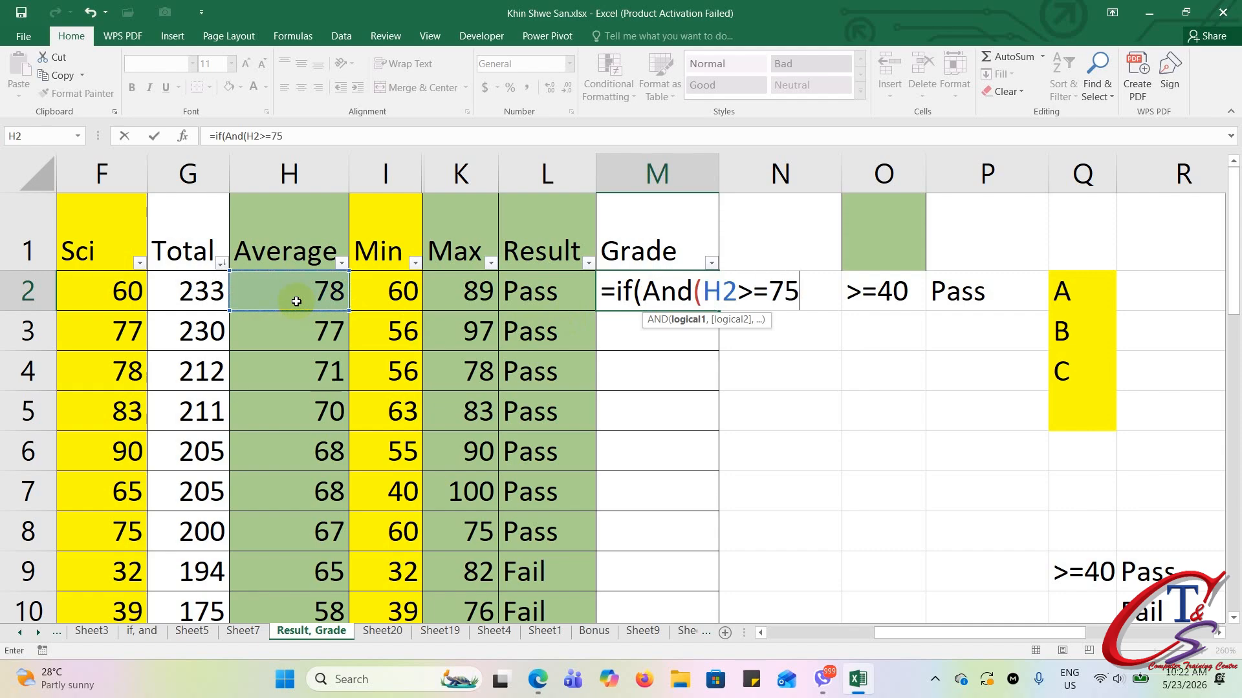
{"action": "type", "text": ","}
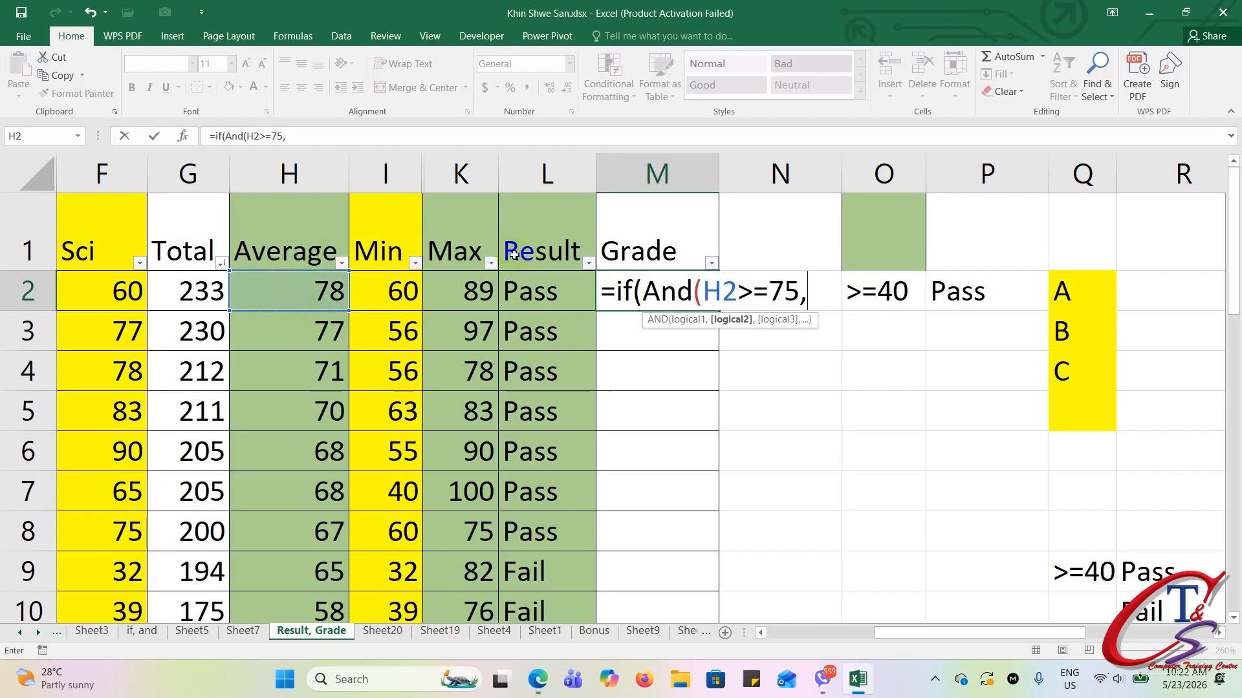
{"action": "left_click", "coordinate": [558, 278]}
{"action": "type", "text": "="}
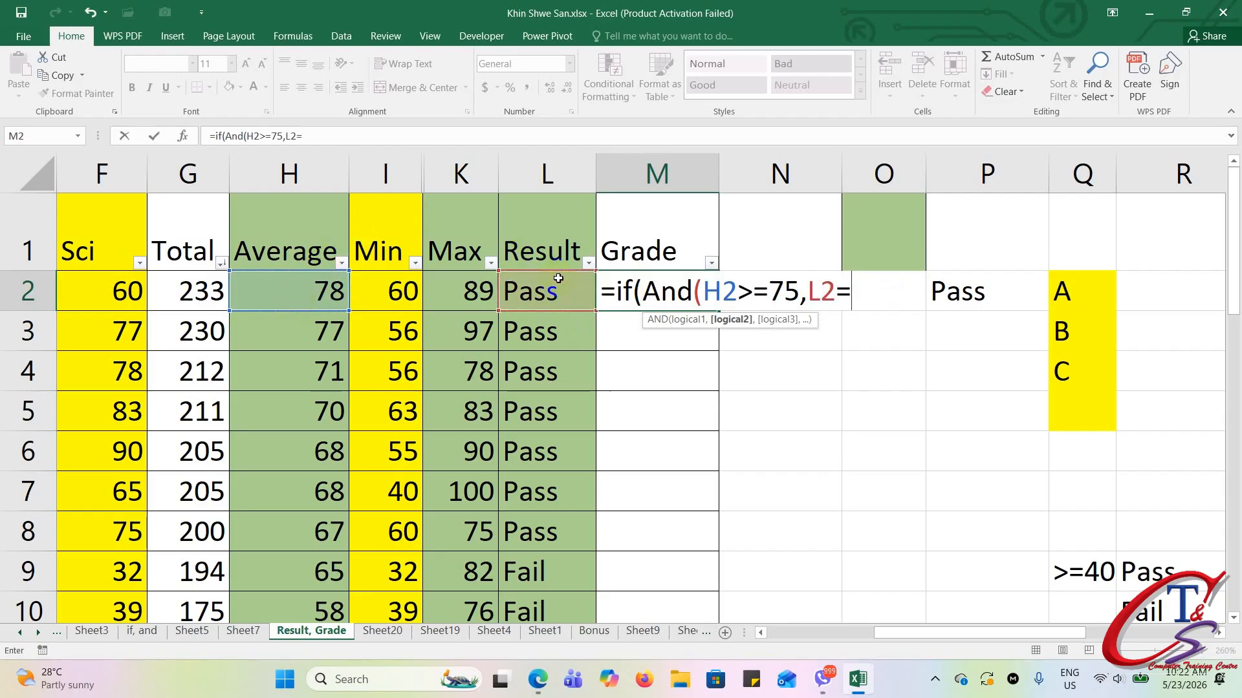
{"action": "type", "text": "\"Pass\")"}
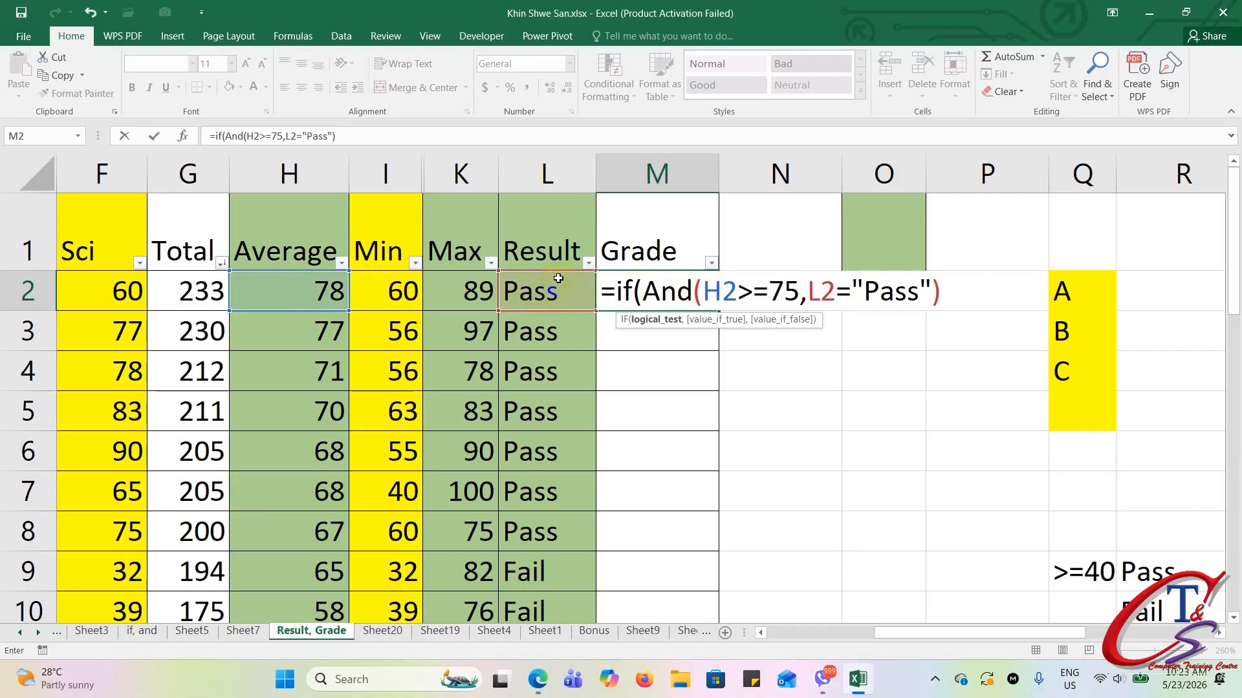
Extend the unfinished IF formula in M2 with "A" as its value if true, up to the value-if-false argument
{"action": "type", "text": ","}
{"action": "key", "text": "Return"}
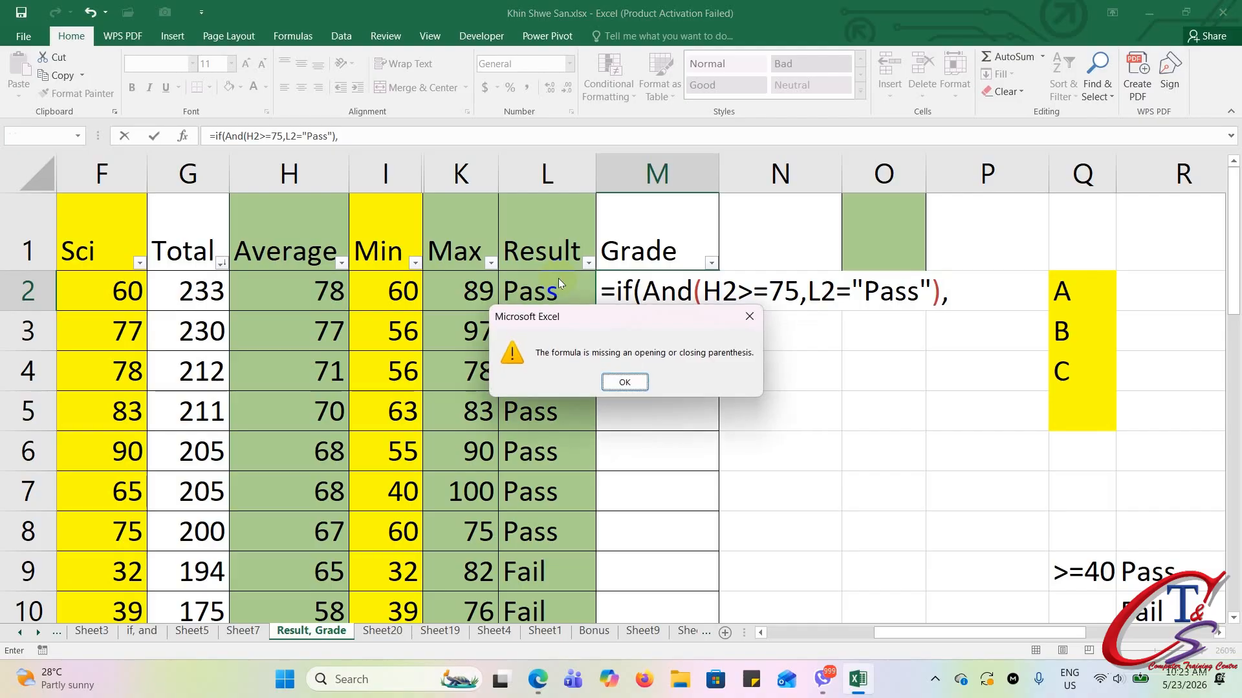
{"action": "left_click", "coordinate": [624, 382]}
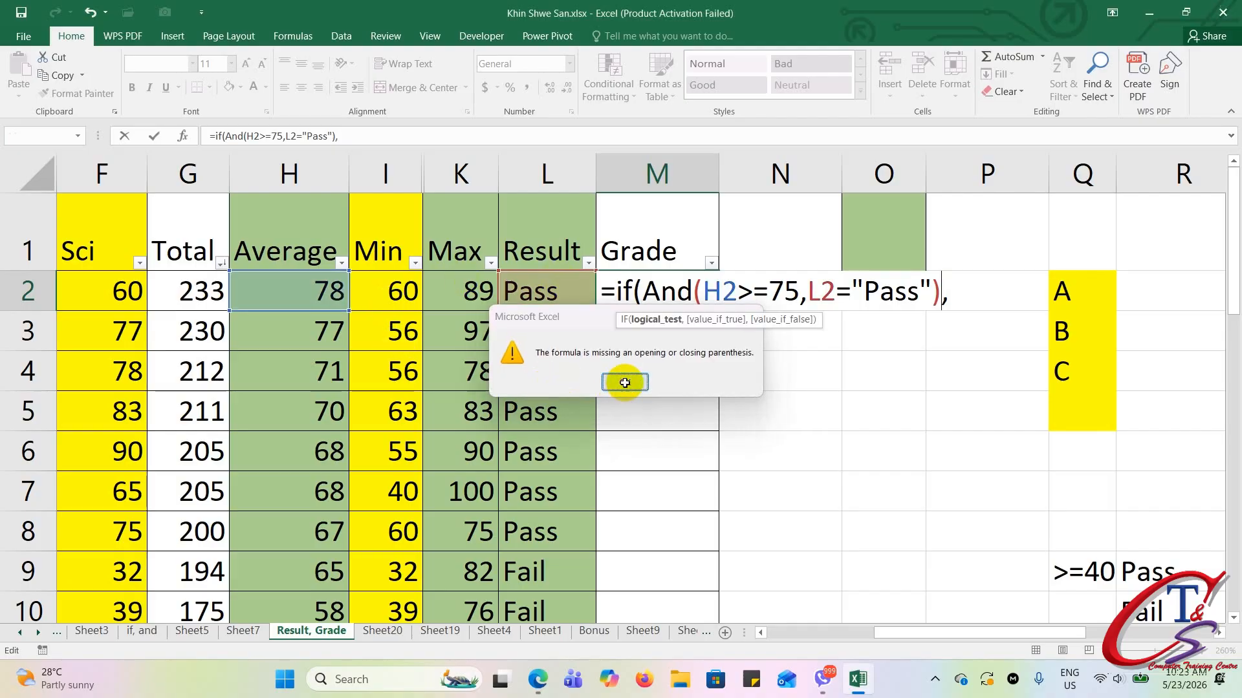
{"action": "left_click", "coordinate": [973, 302]}
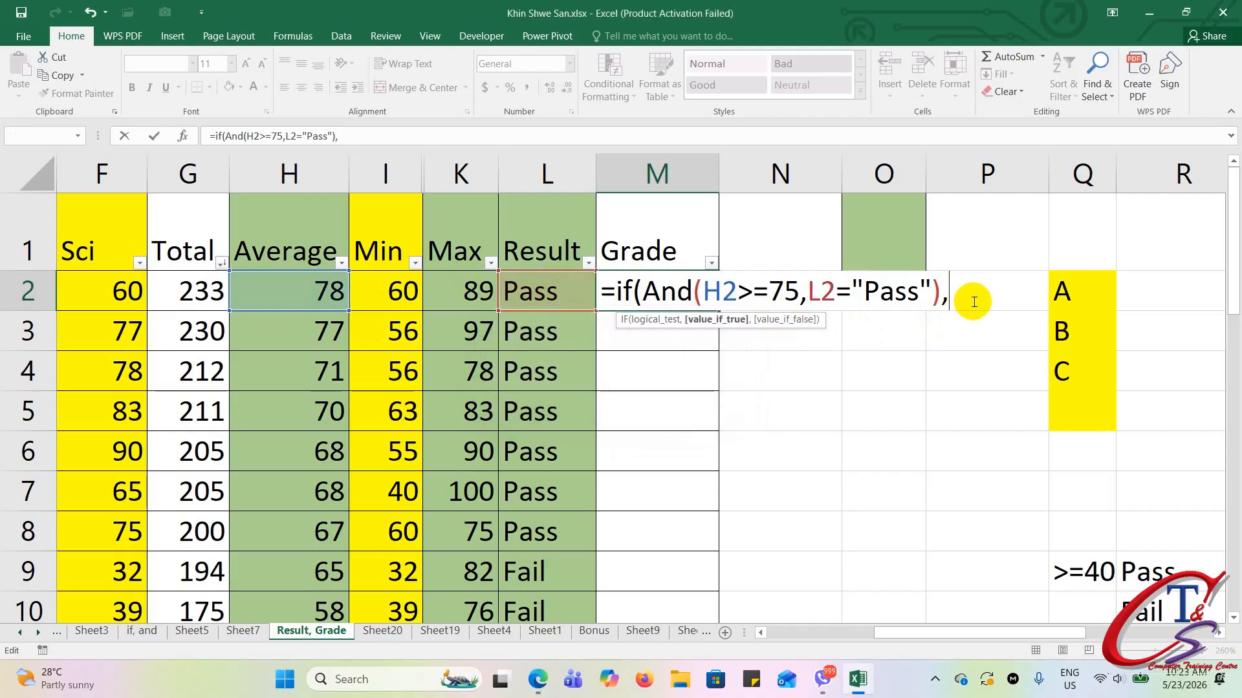
{"action": "key", "text": "Return"}
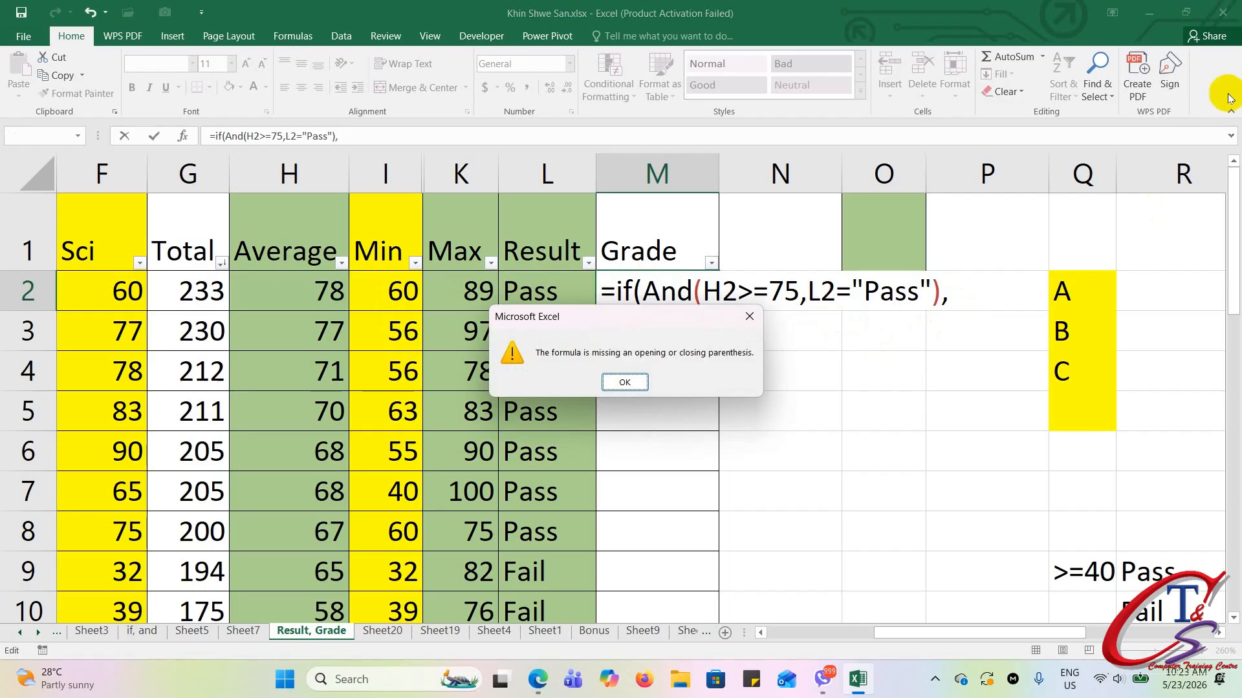
{"action": "left_click", "coordinate": [625, 383]}
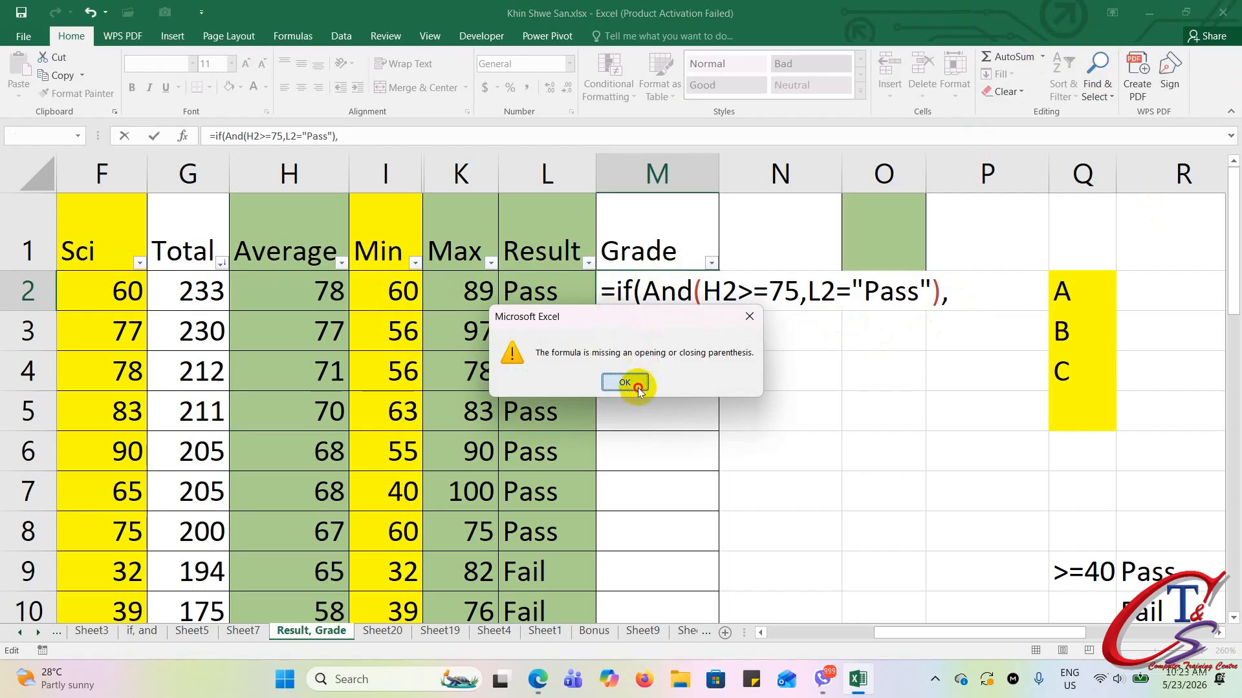
{"action": "left_click", "coordinate": [961, 289]}
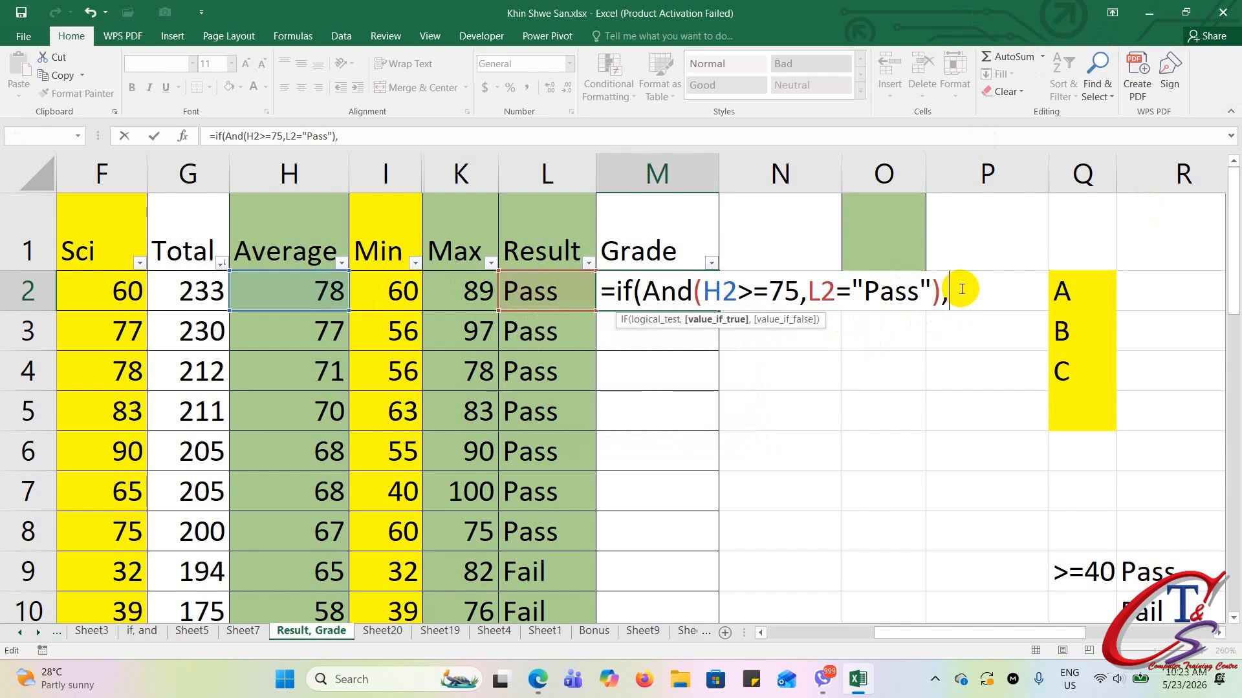
{"action": "type", "text": "\"A\","}
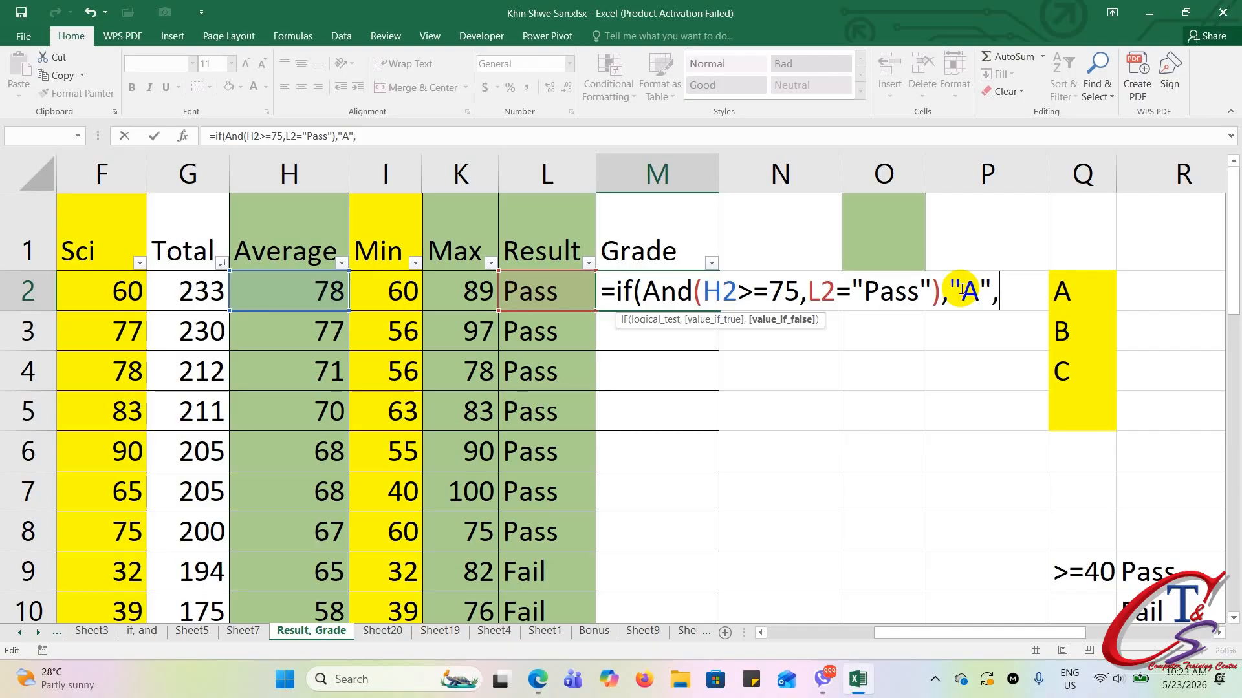
{"action": "type", "text": "\"B\""}
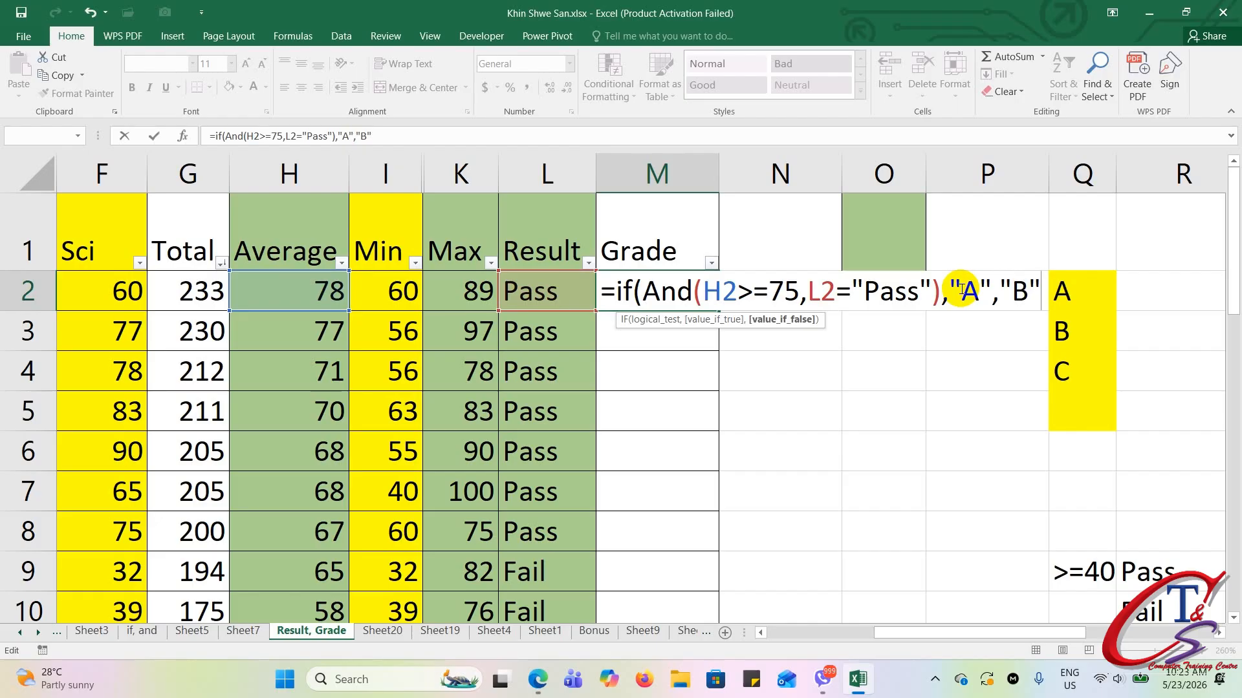
{"action": "key", "text": "BackSpace"}
{"action": "key", "text": "BackSpace"}
{"action": "key", "text": "BackSpace"}
{"action": "type", "text": "if"}
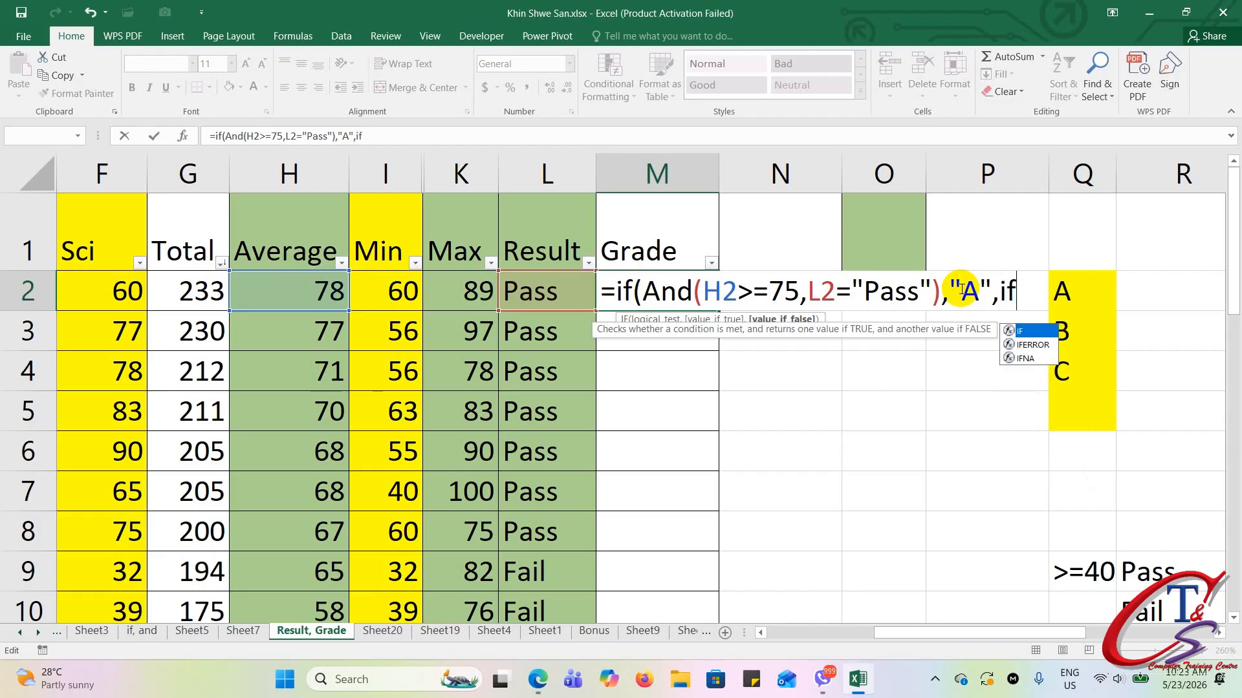
{"action": "key", "text": "BackSpace"}
{"action": "key", "text": "BackSpace"}
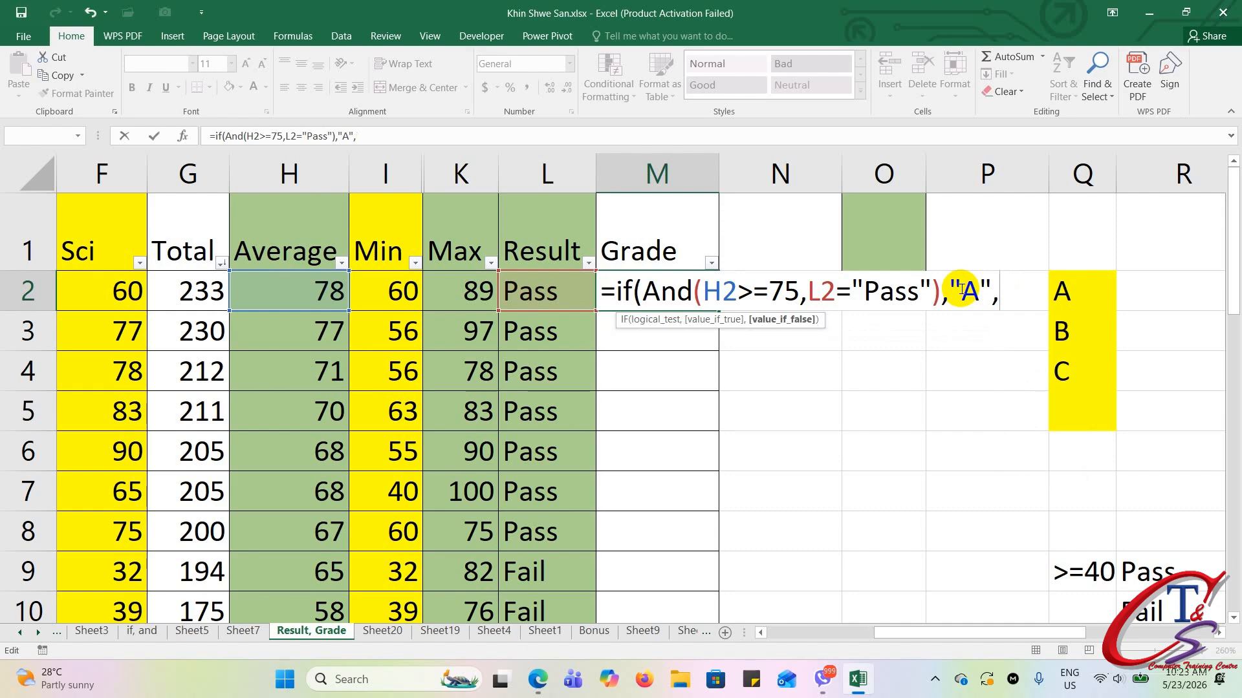
On a new line of the M2 formula, nest a second if(And( with the first condition H2>=65
{"action": "key", "text": "alt+Return"}
{"action": "type", "text": "if("}
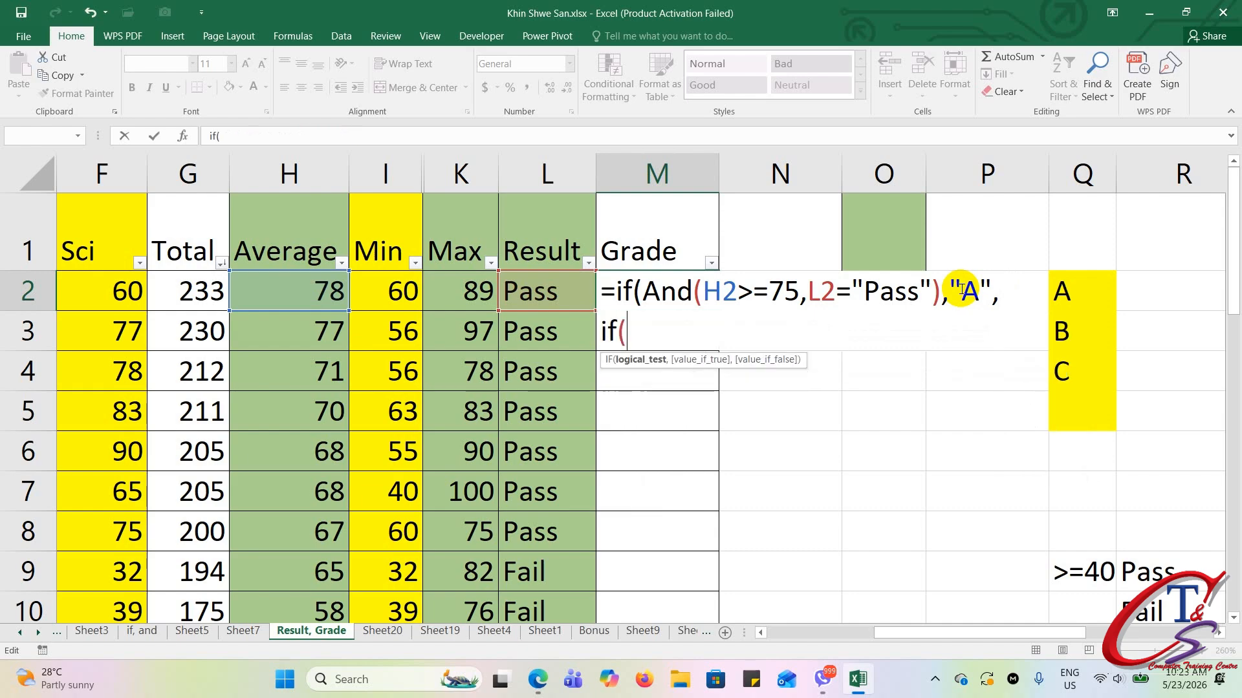
{"action": "type", "text": "And("}
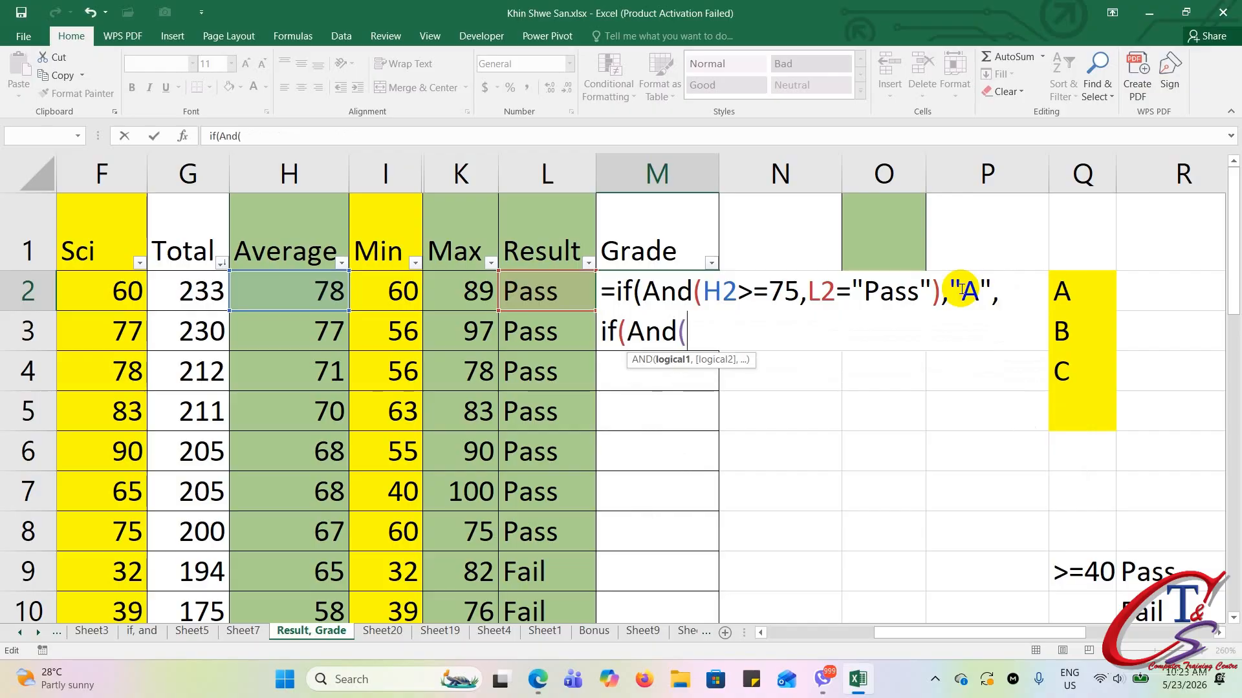
{"action": "left_click", "coordinate": [309, 300]}
{"action": "type", "text": ">"}
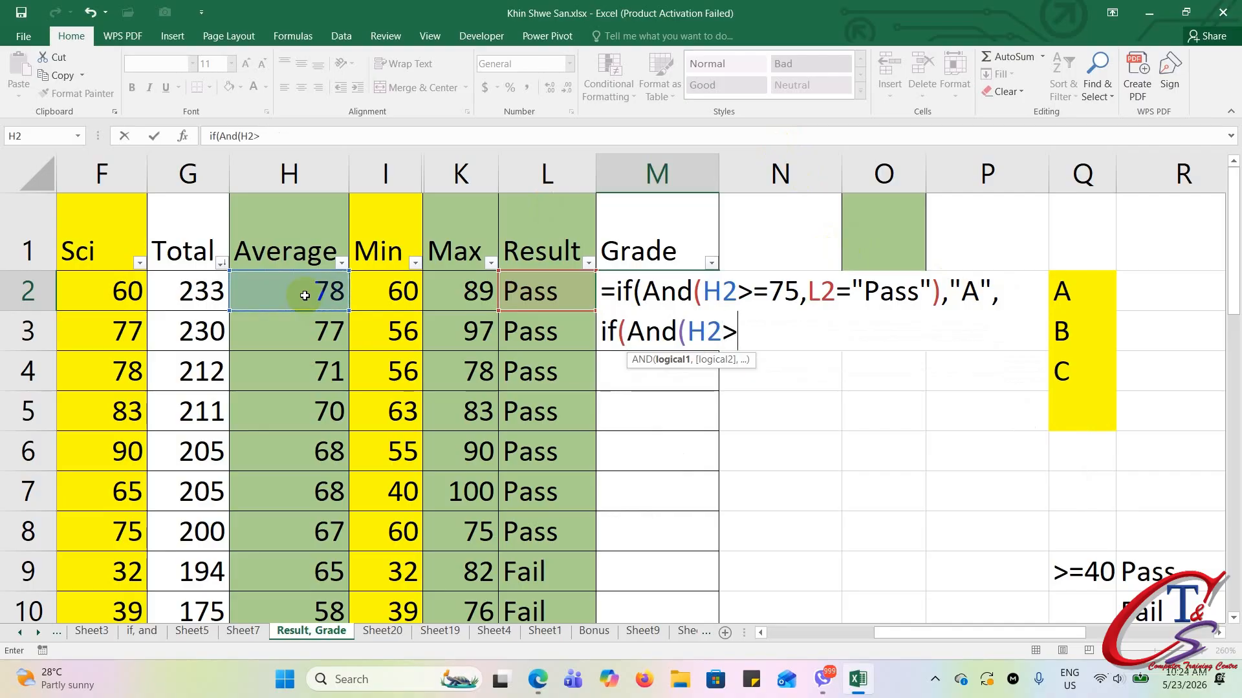
{"action": "type", "text": "=6"}
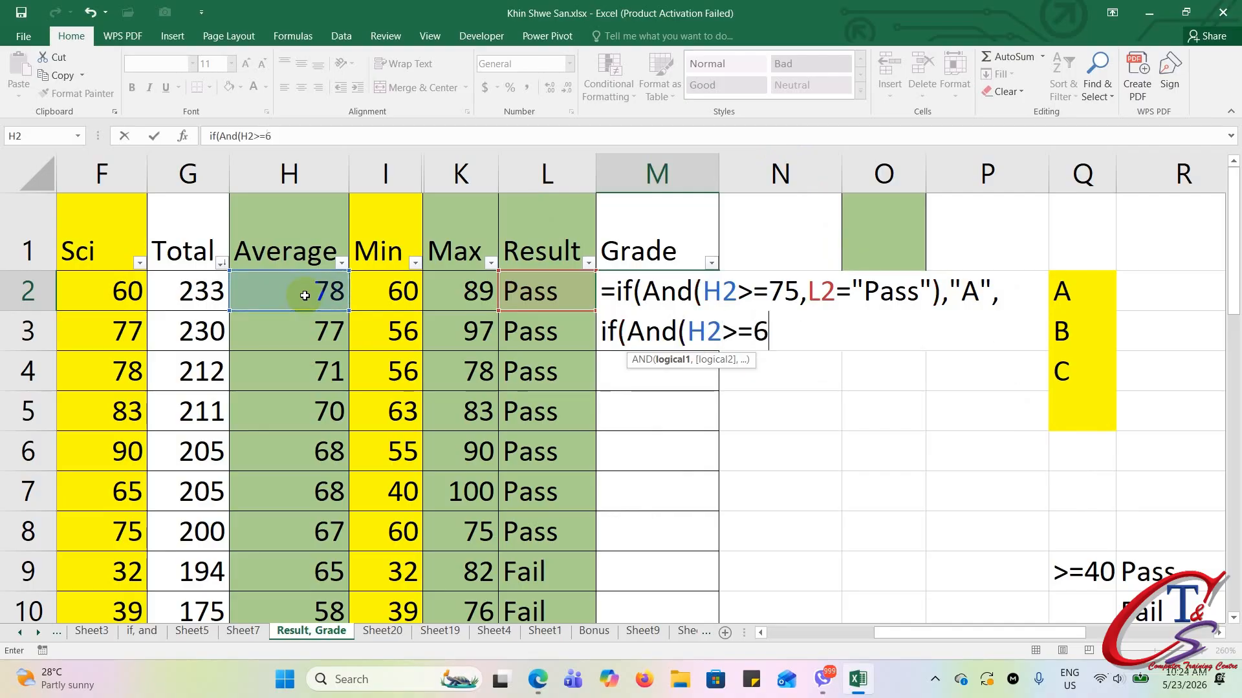
{"action": "type", "text": "5,"}
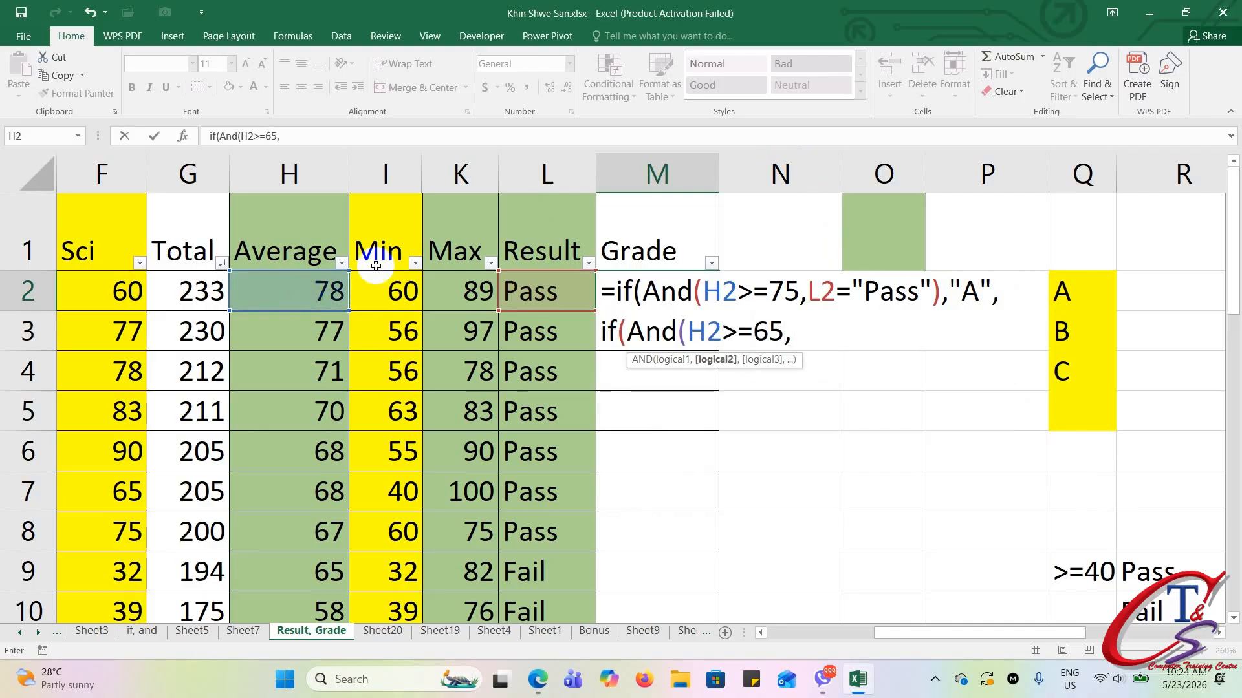
Complete the second AND test with L2="Pass" and give "B" as its value if true
{"action": "left_click", "coordinate": [530, 289]}
{"action": "type", "text": "="}
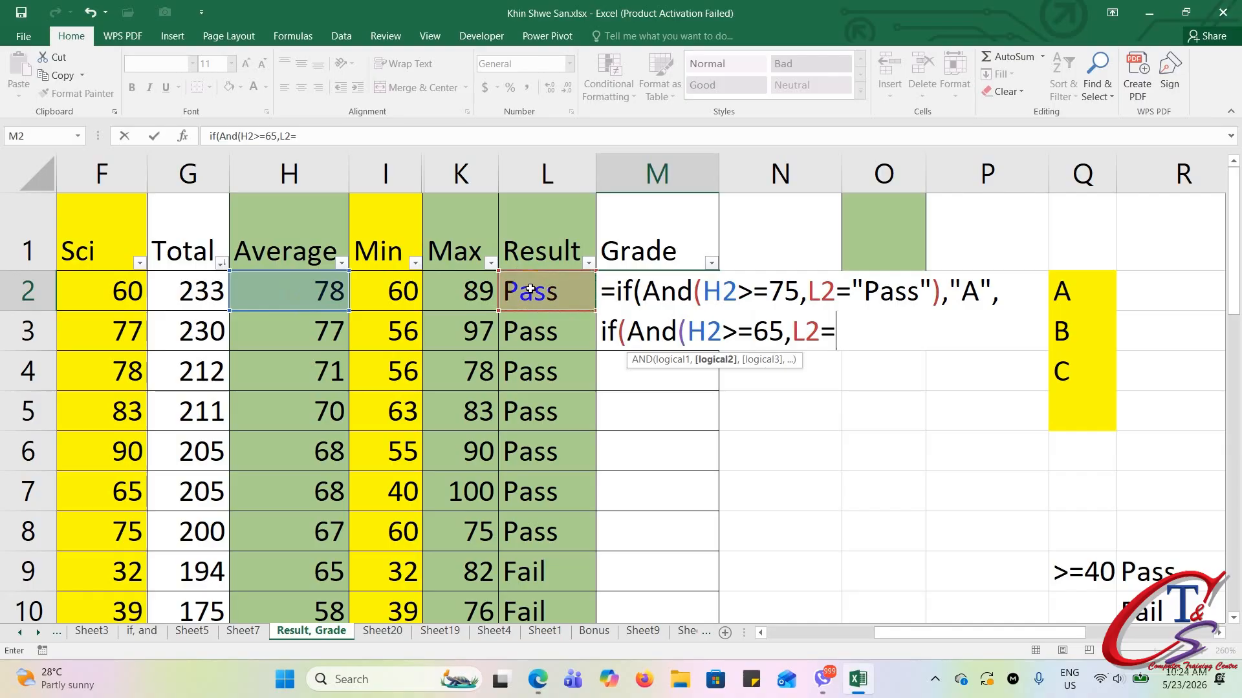
{"action": "type", "text": "\"Pass"}
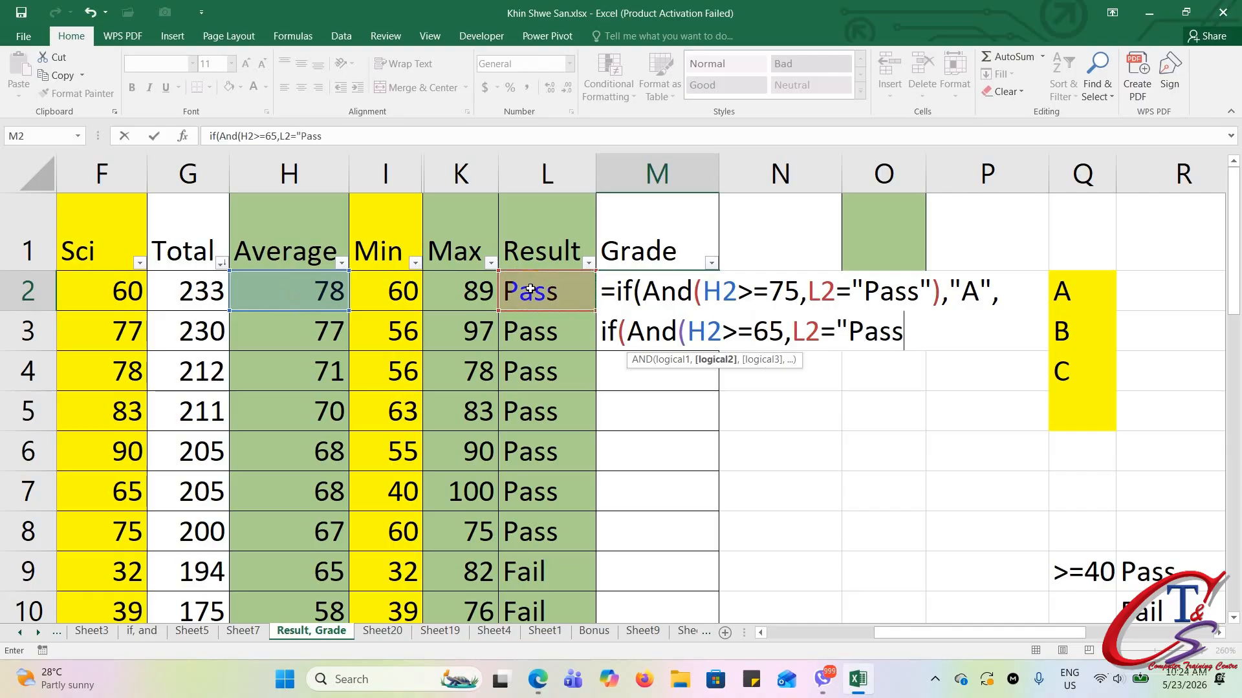
{"action": "type", "text": "\")),\""}
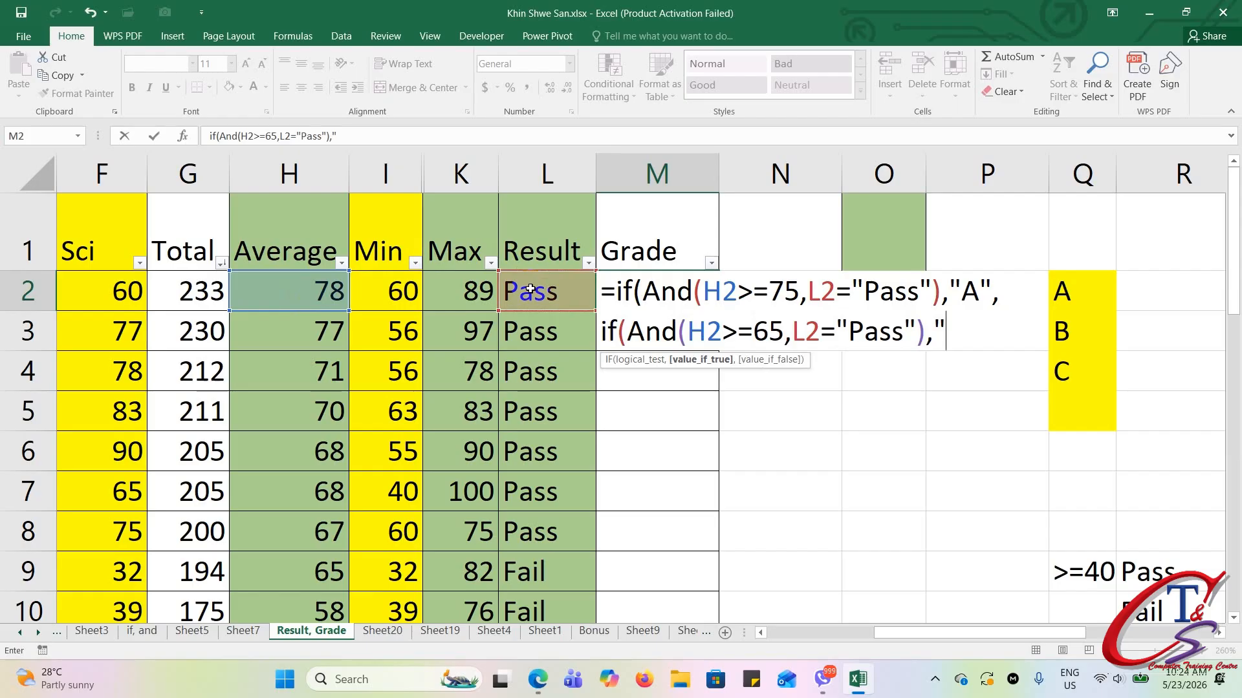
{"action": "type", "text": "B\","}
On another new line of the M2 formula, nest a third if(And( with the first condition H2>=40
{"action": "key", "text": "alt+Return"}
{"action": "type", "text": "i"}
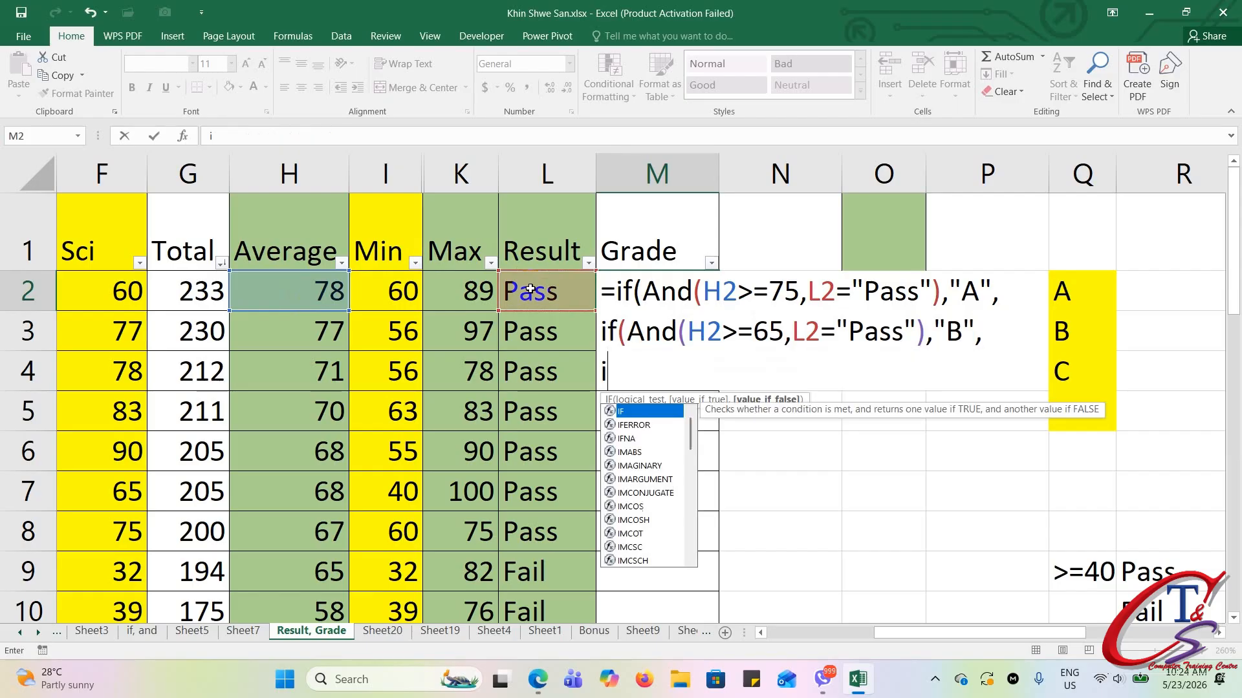
{"action": "type", "text": "f(And("}
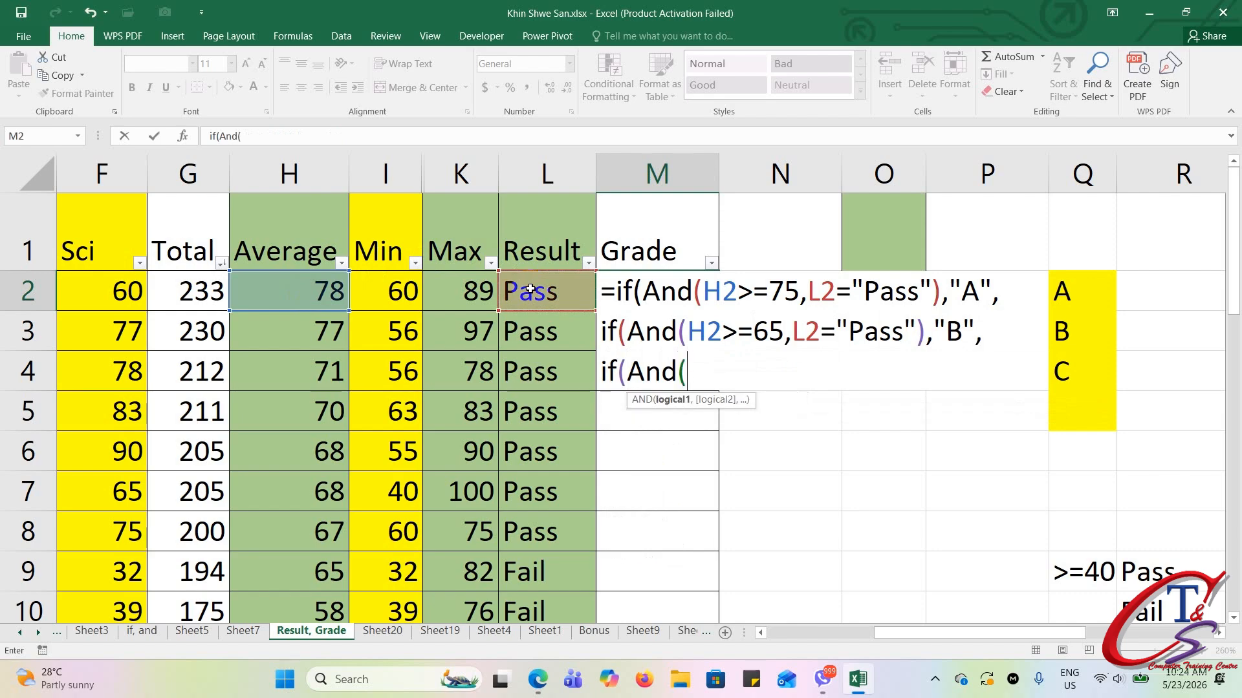
{"action": "left_click", "coordinate": [295, 296]}
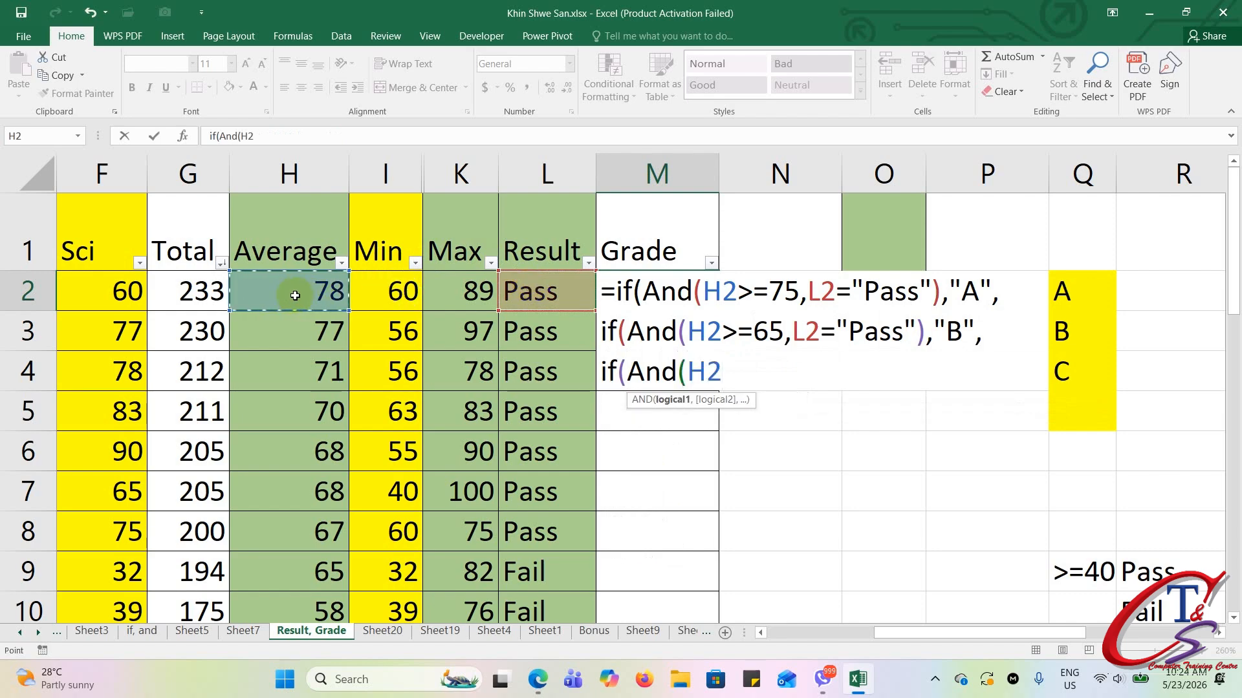
{"action": "type", "text": ">=40"}
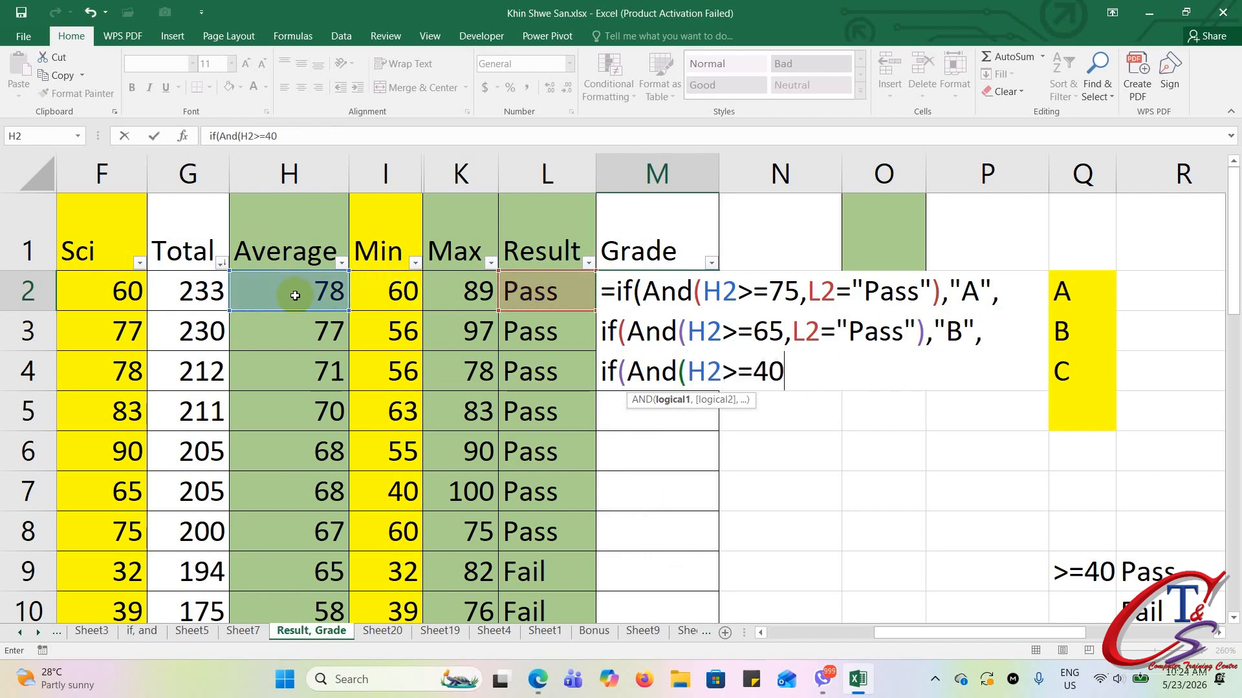
{"action": "type", "text": ","}
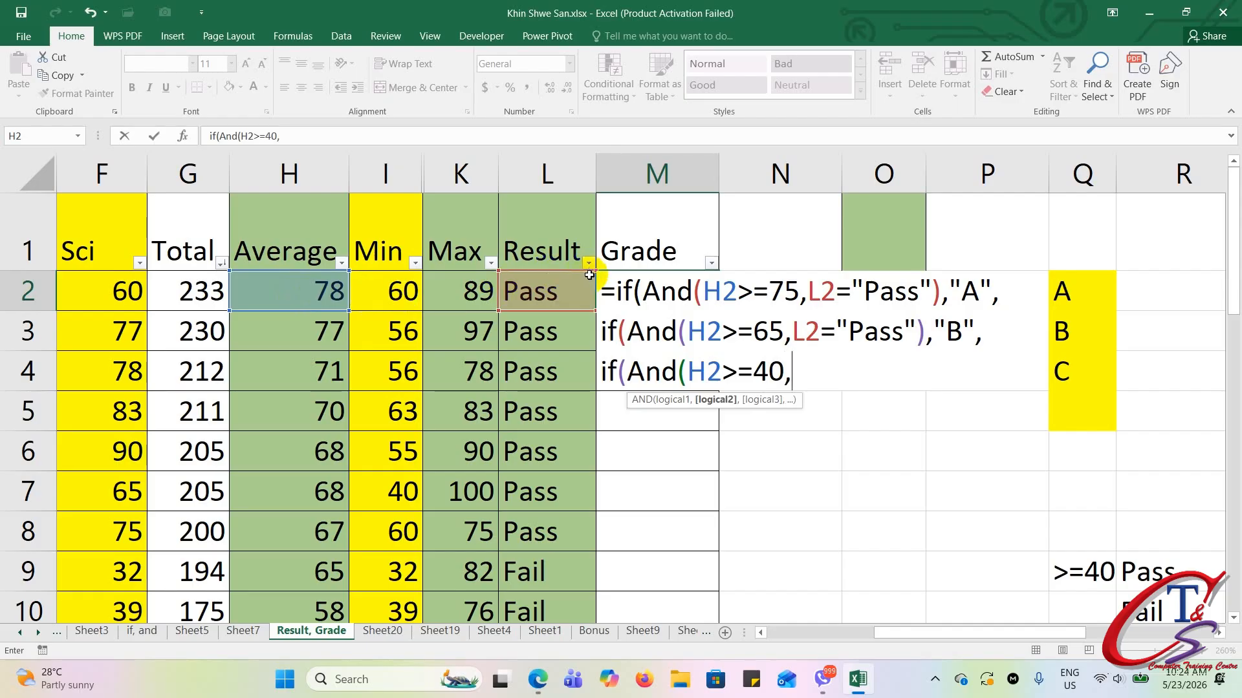
Add L2="Pass" as the second condition of the third AND test and close the test
{"action": "left_click", "coordinate": [575, 292]}
{"action": "type", "text": "="}
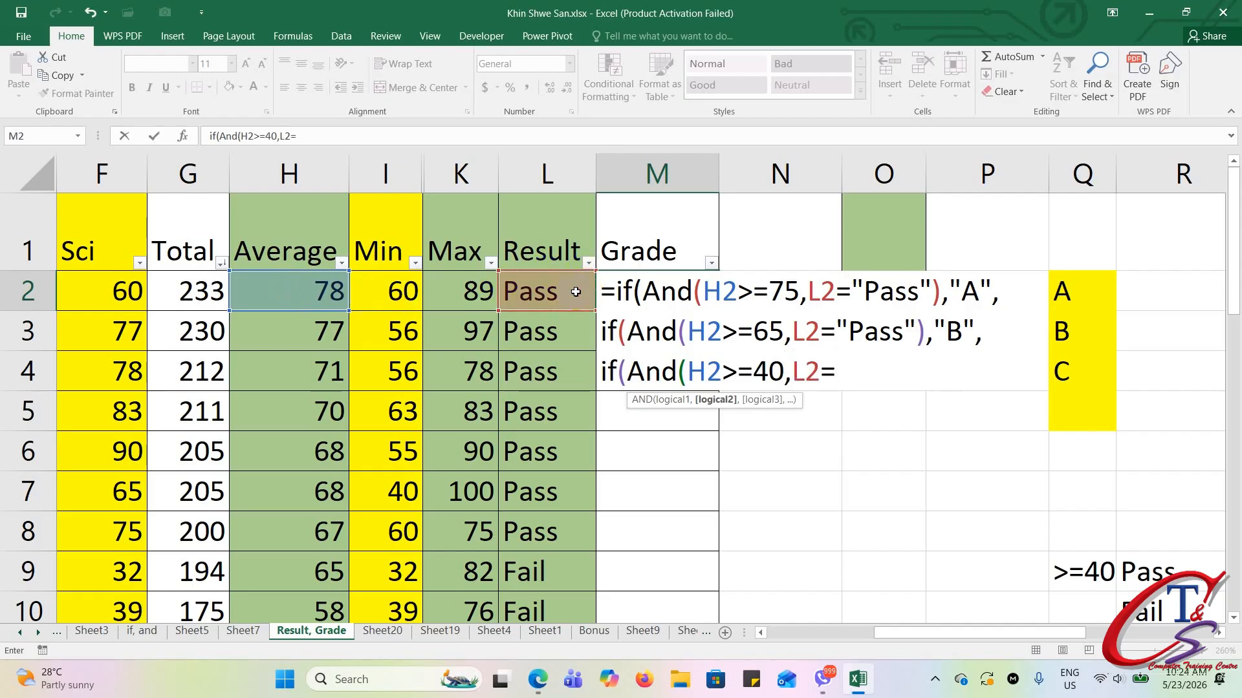
{"action": "type", "text": "\"Pass\""}
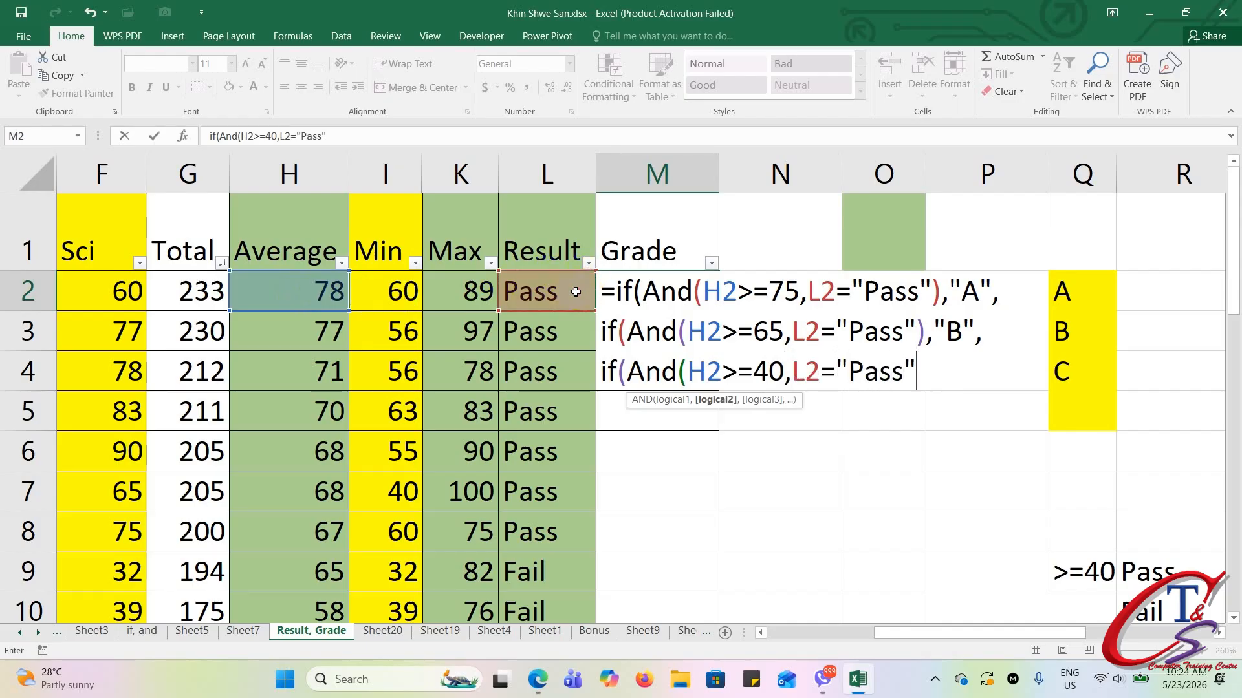
{"action": "type", "text": "),"}
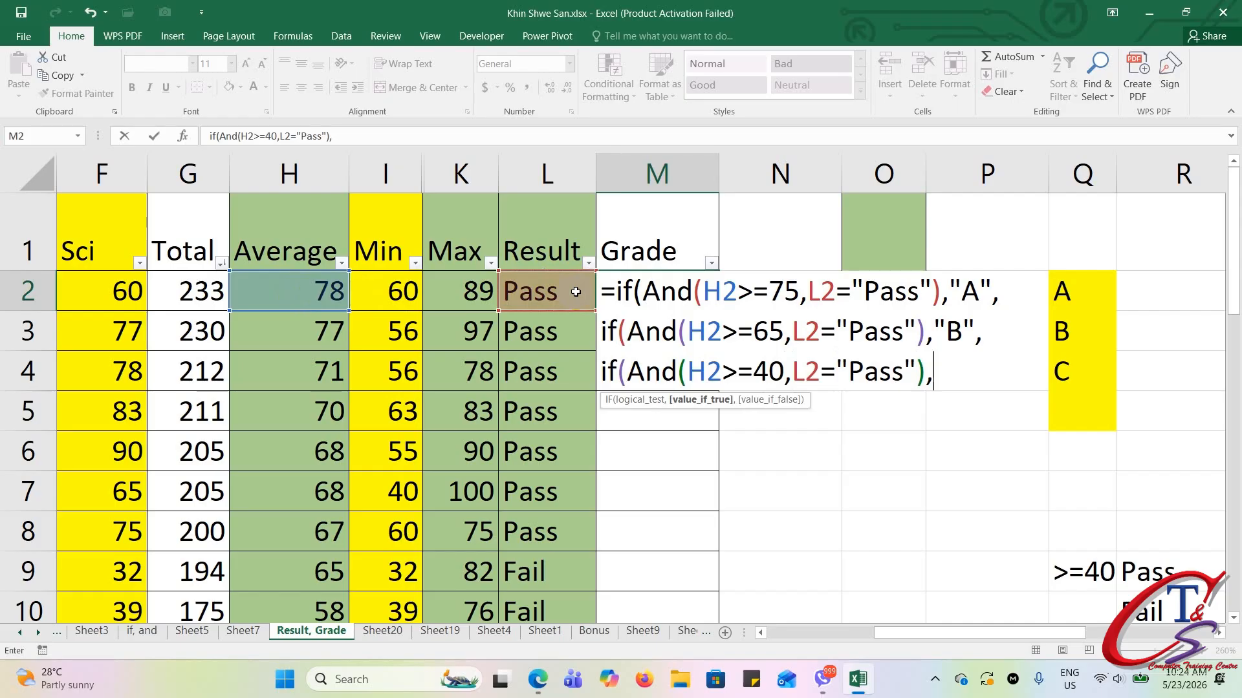
Finish the M2 formula with "C" if true and empty text "" if false, close all three IFs and enter it
{"action": "left_click", "coordinate": [576, 292]}
{"action": "type", "text": "\""}
{"action": "key", "text": "BackSpace"}
{"action": "key", "text": "BackSpace"}
{"action": "key", "text": "BackSpace"}
{"action": "type", "text": "\"C\","}
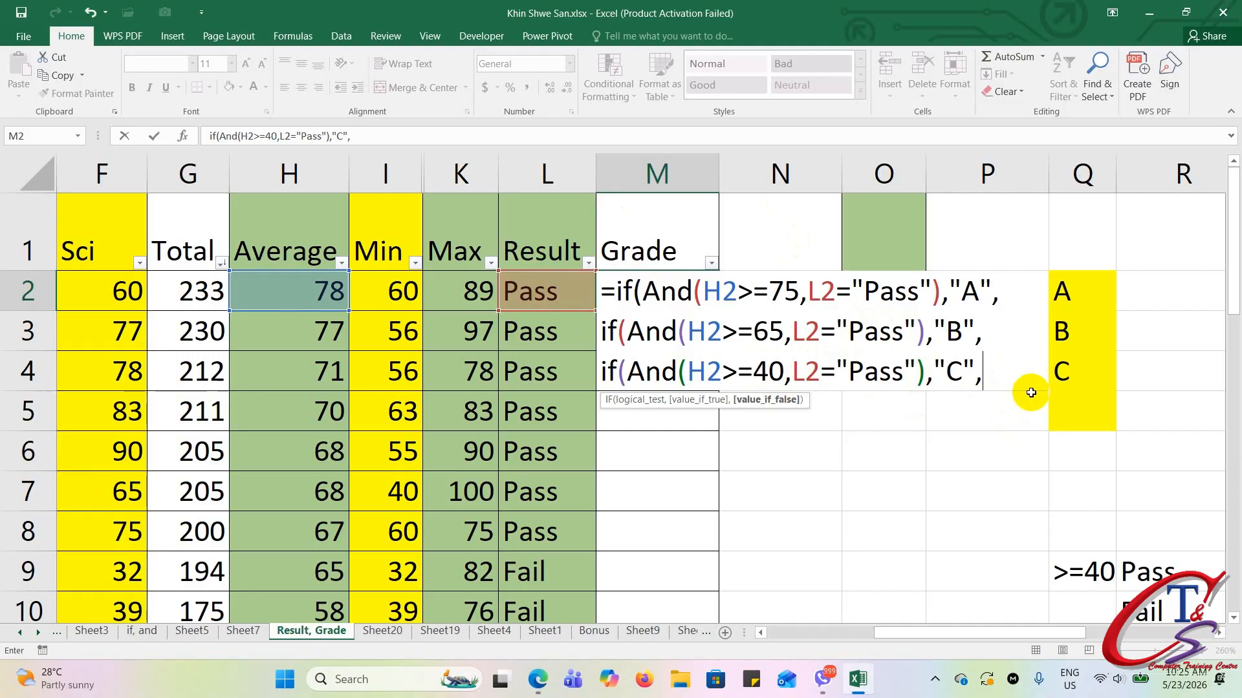
{"action": "type", "text": "\"\")))"}
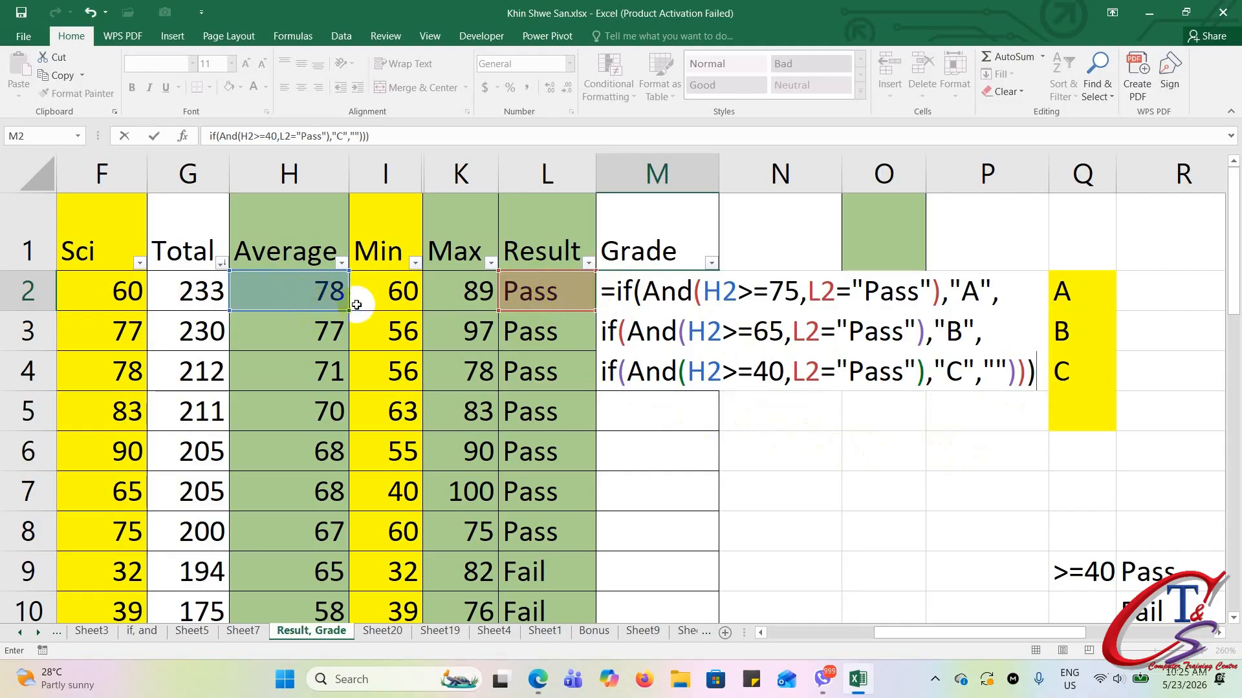
{"action": "key", "text": "Return"}
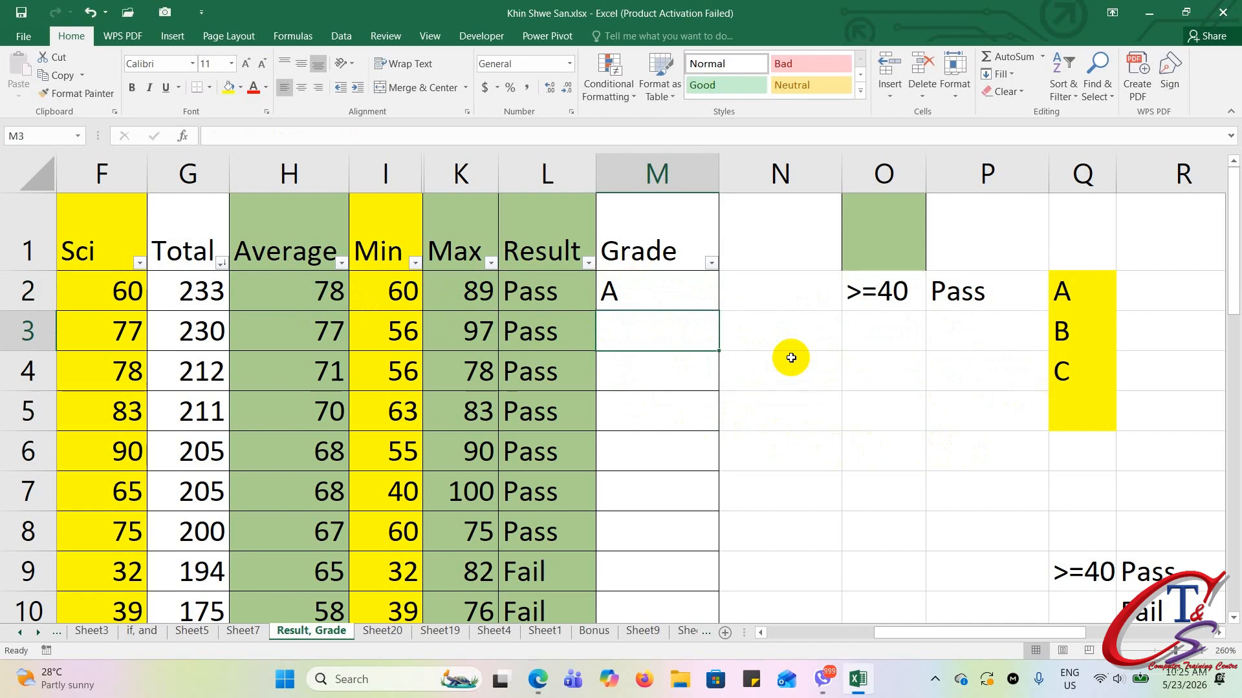
Reopen the formula in M2 and examine its final value-if-false argument and closing brackets
{"action": "left_click", "coordinate": [677, 304]}
{"action": "double_click", "coordinate": [677, 304]}
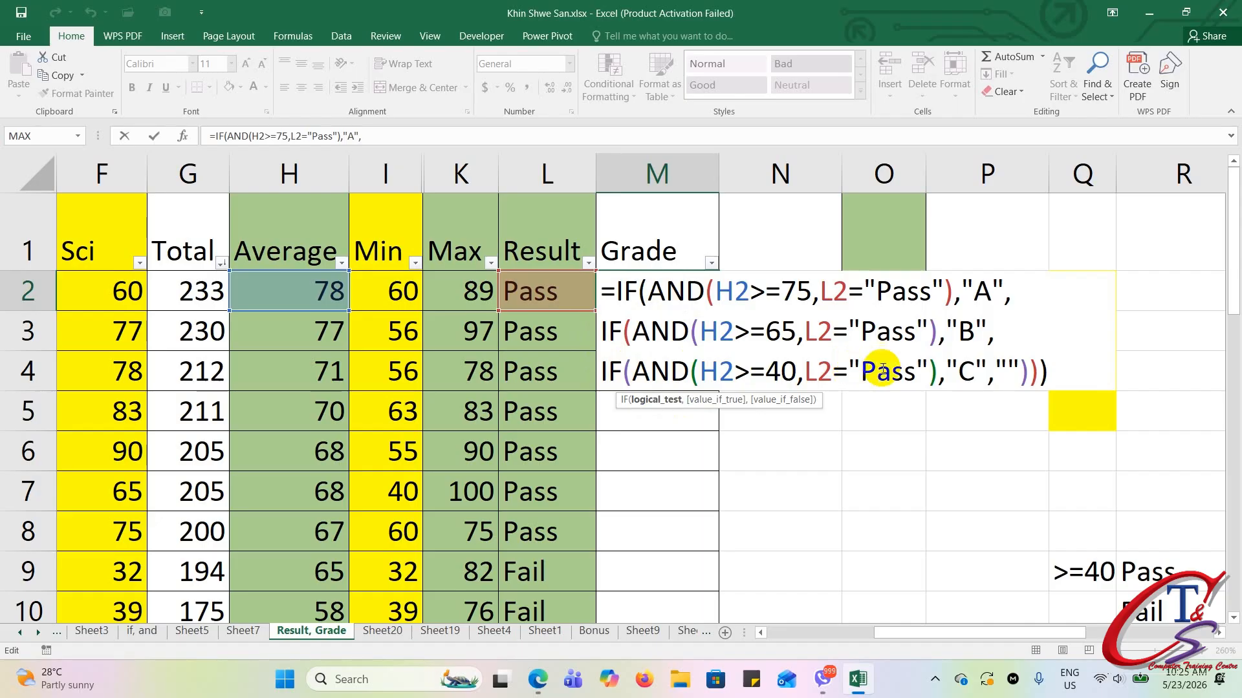
{"action": "left_click", "coordinate": [1020, 371]}
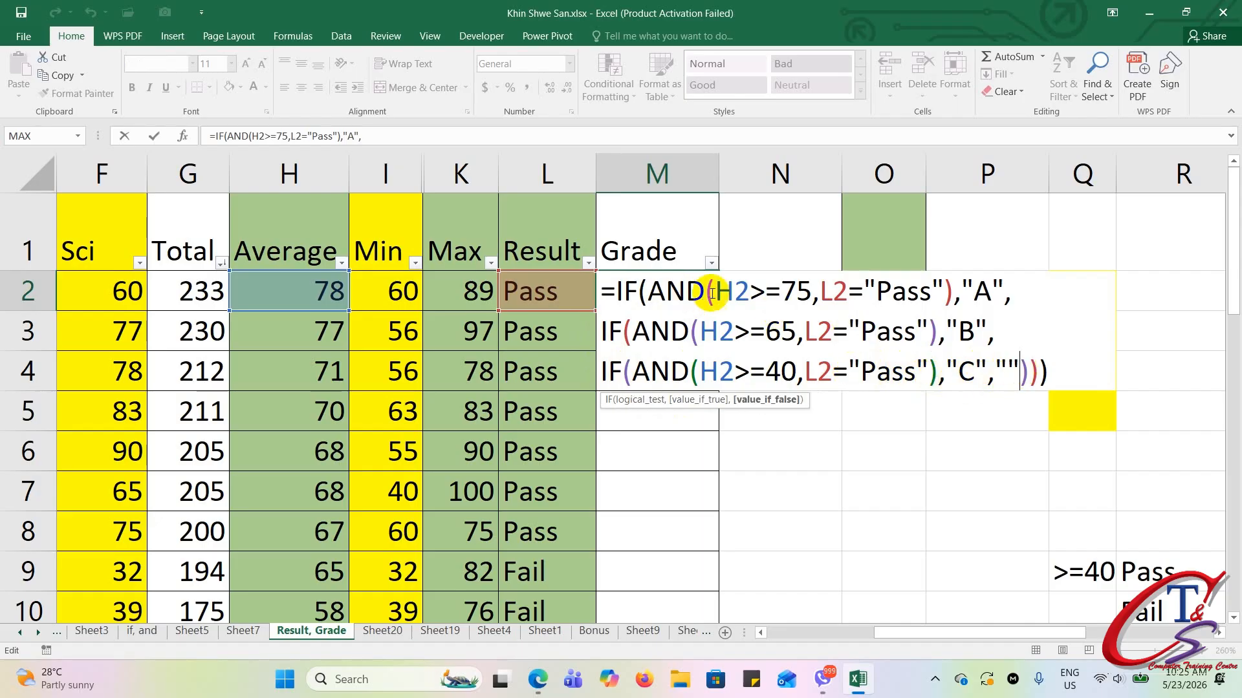
{"action": "left_click", "coordinate": [1058, 378]}
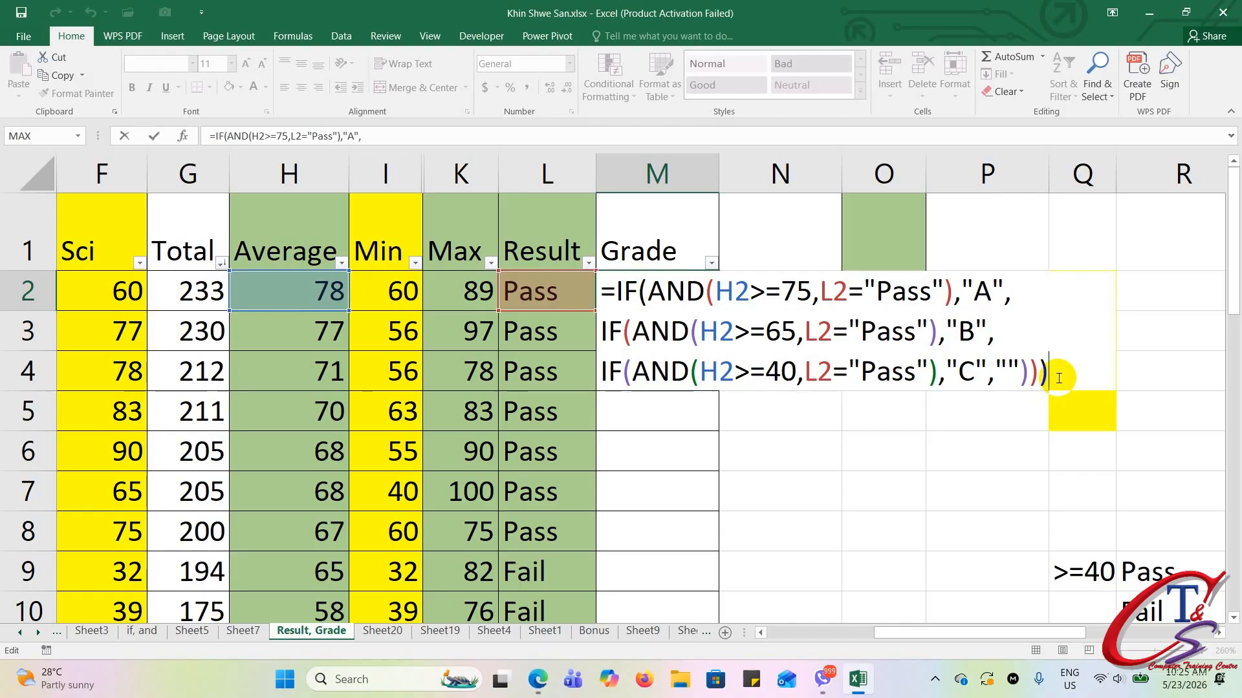